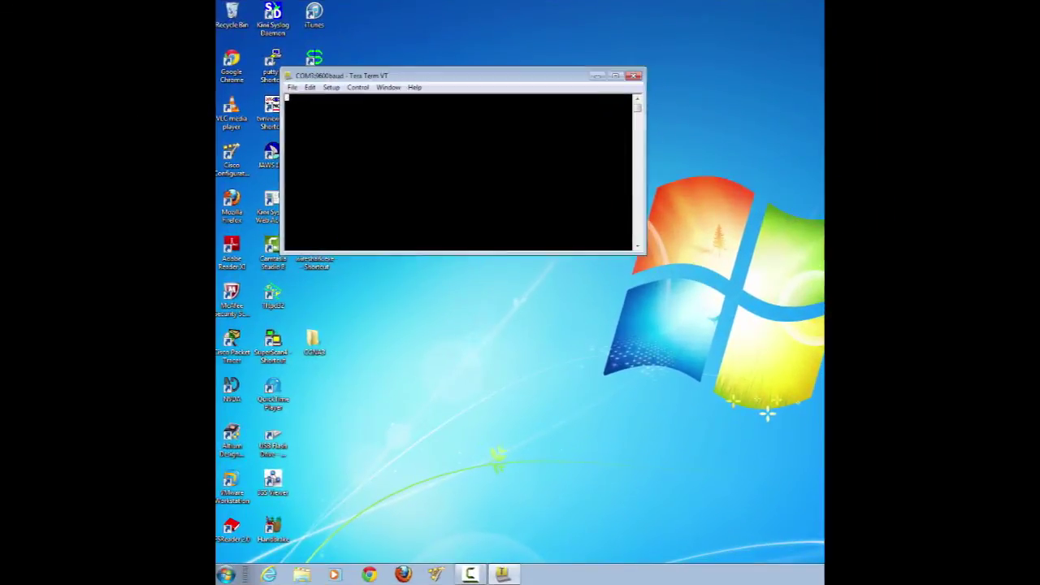
# - Enter privileged and global configuration mode and disable DNS domain lookup
pyautogui.write('en')
pyautogui.press('Return')
pyautogui.write('config t')
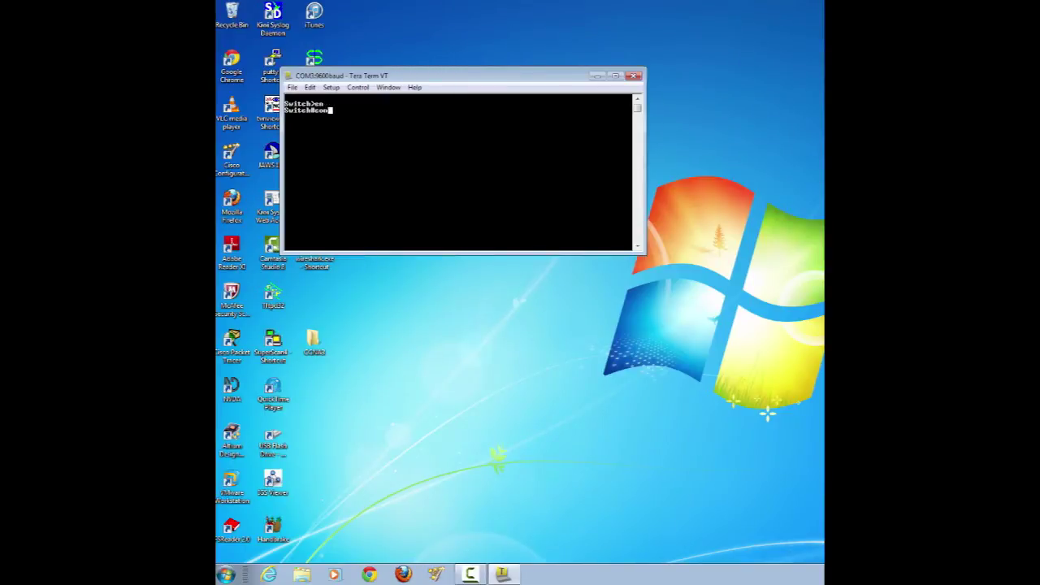
pyautogui.press('Return')
pyautogui.write('no ip d')
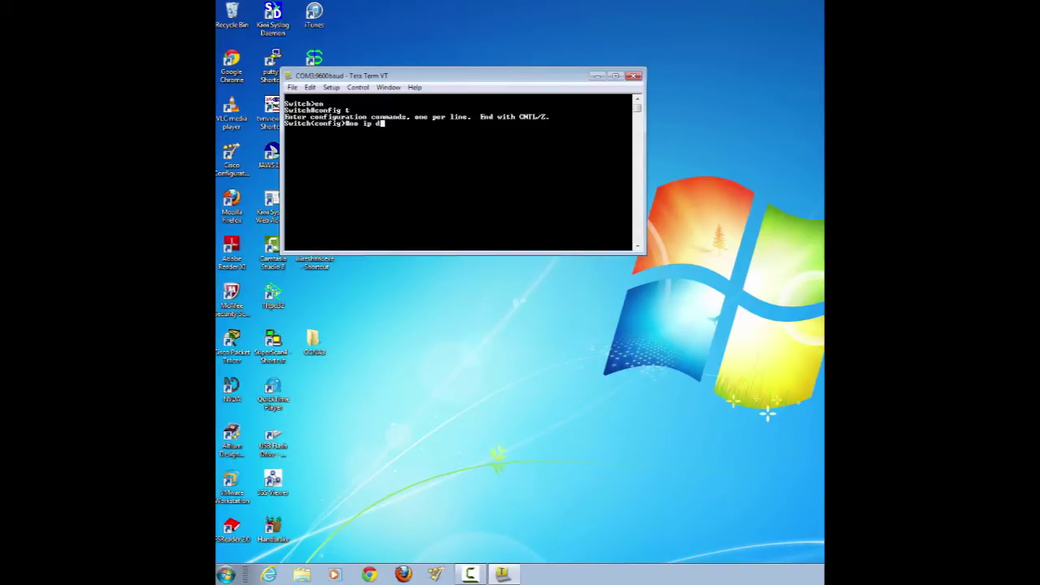
pyautogui.write('omain-lookup')
pyautogui.press('Return')
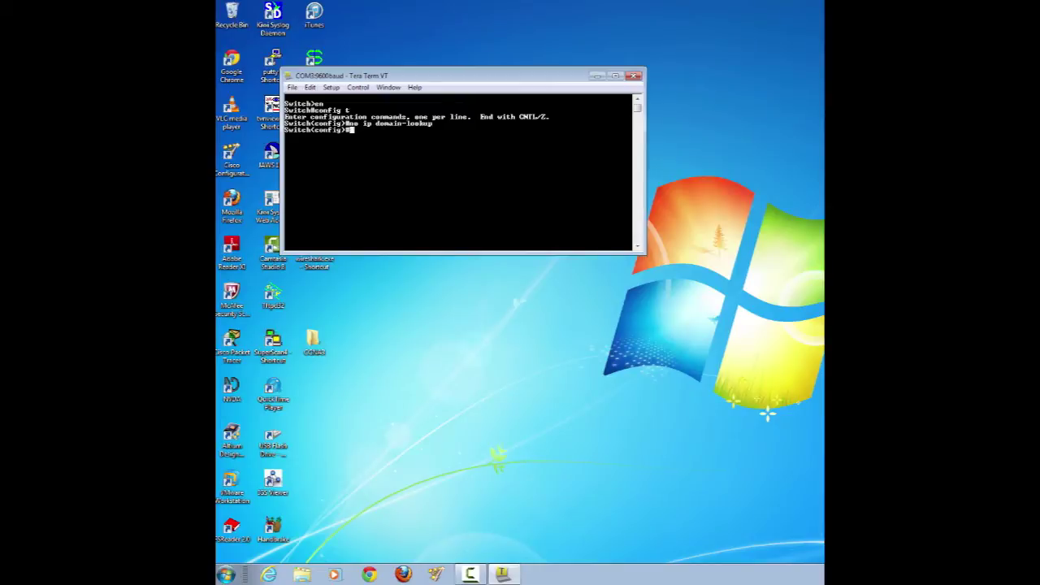
# - Set the switch hostname to S1
pyautogui.write('hos')
pyautogui.press('Tab')
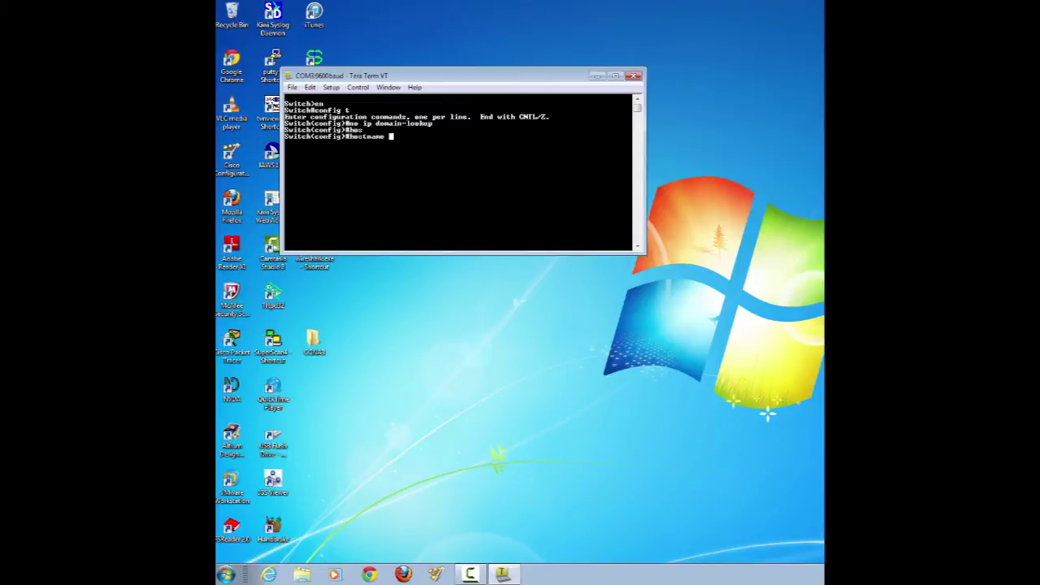
pyautogui.write('S1')
pyautogui.press('Return')
# - Enable service password-encryption
pyautogui.write('service')
pyautogui.press('Tab')
pyautogui.write('passw')
pyautogui.press('Tab')
pyautogui.write('en')
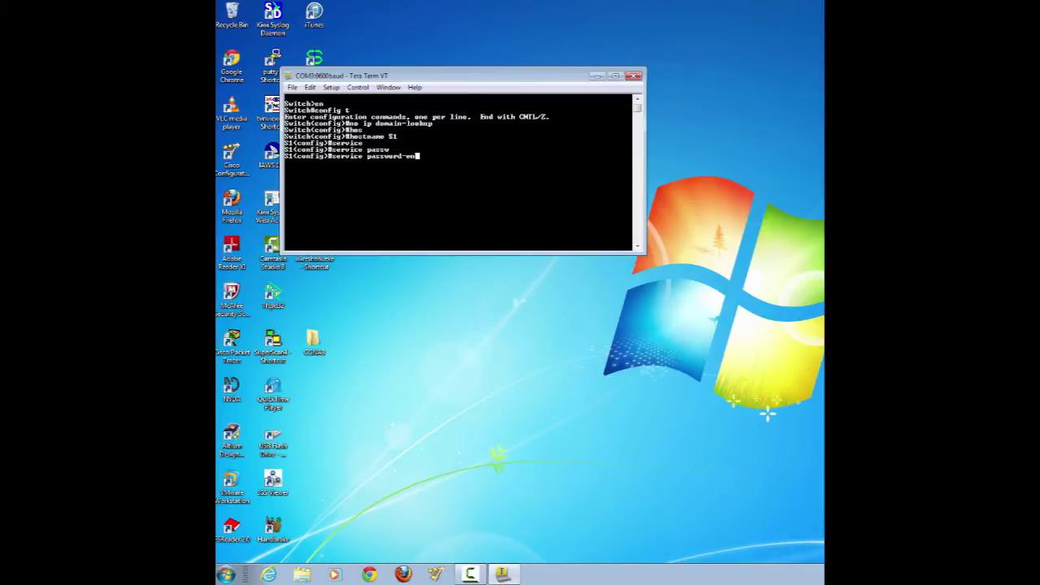
pyautogui.press('Tab')
pyautogui.press('Return')
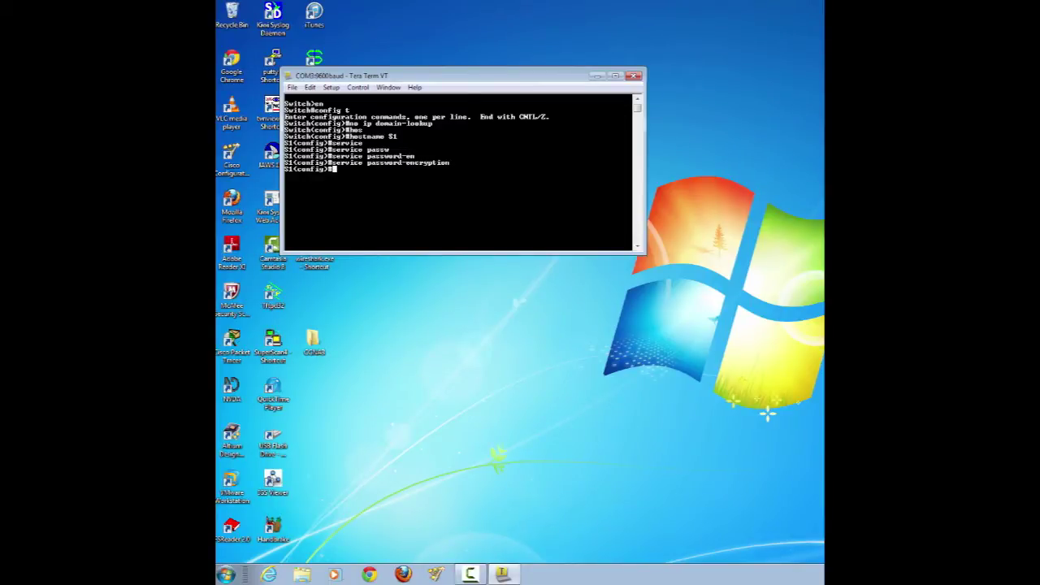
# - Add the MOTD banner 'Unauthorized Access is Prohibited!' delimited by #
pyautogui.write('banner motd #')
pyautogui.hotkey('alt', 'Tab')
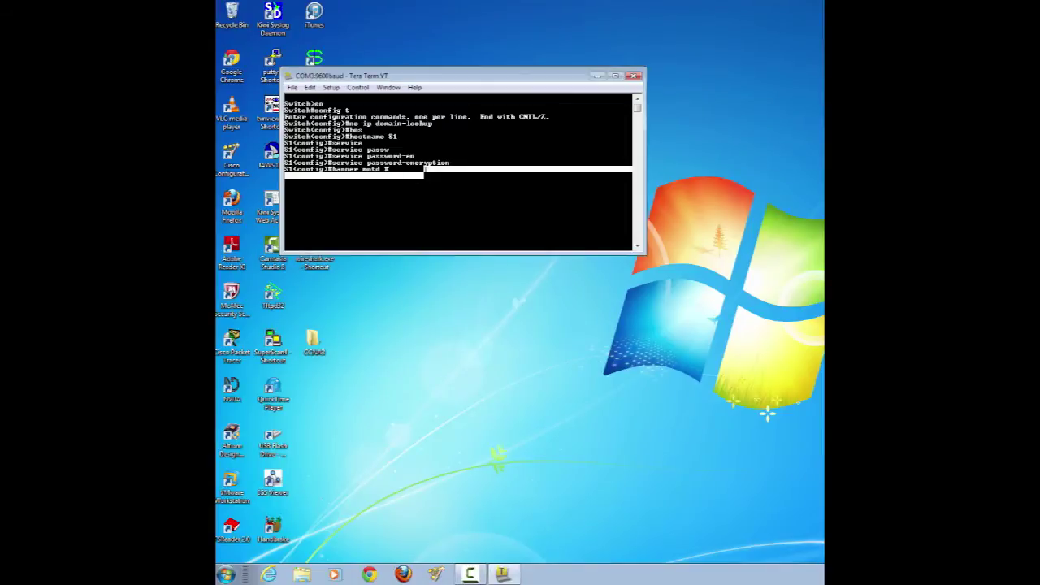
pyautogui.write('Unau')
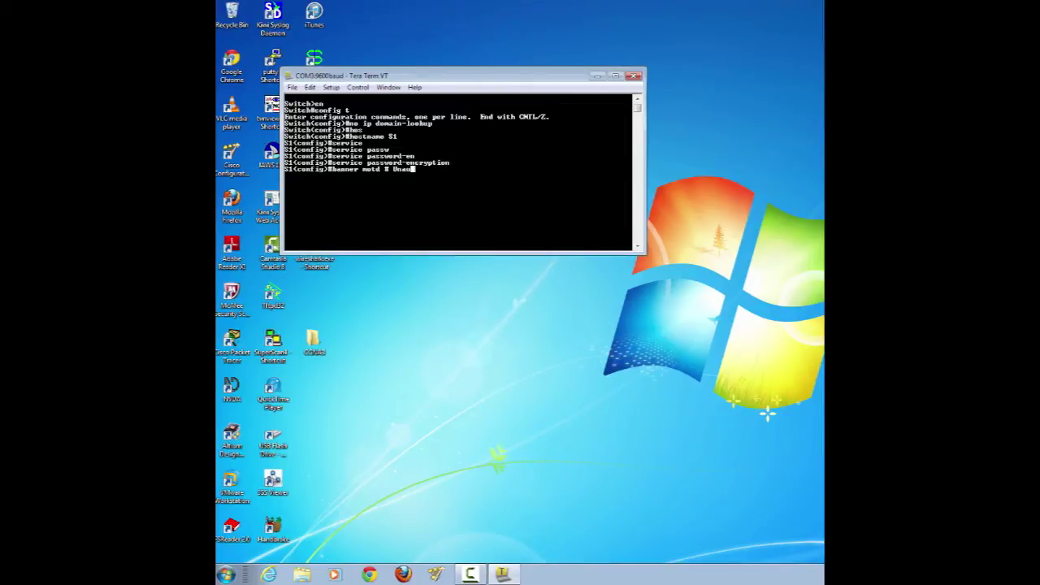
pyautogui.write('thorized Access is Prohibited! #')
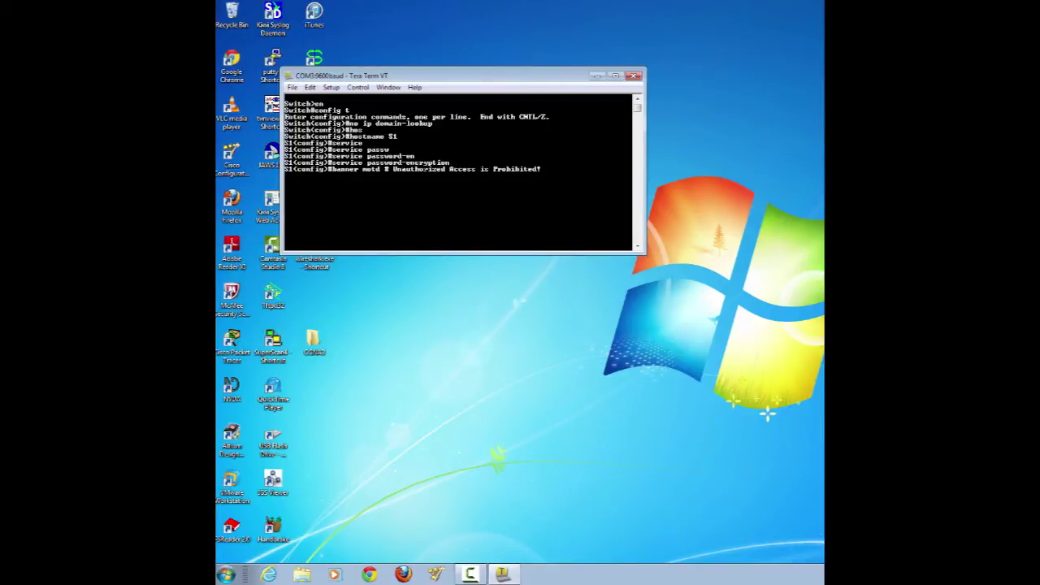
pyautogui.press('Return')
# - Set the enable secret for privileged mode
pyautogui.write('enab')
pyautogui.press('Tab')
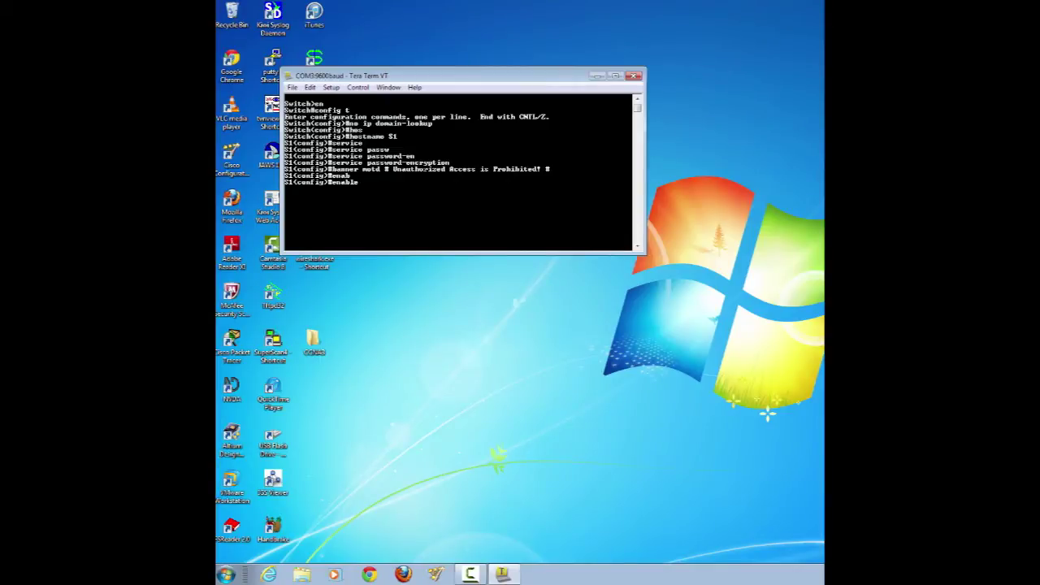
pyautogui.write('secre')
pyautogui.press('Tab')
pyautogui.write('class')
pyautogui.press('Return')
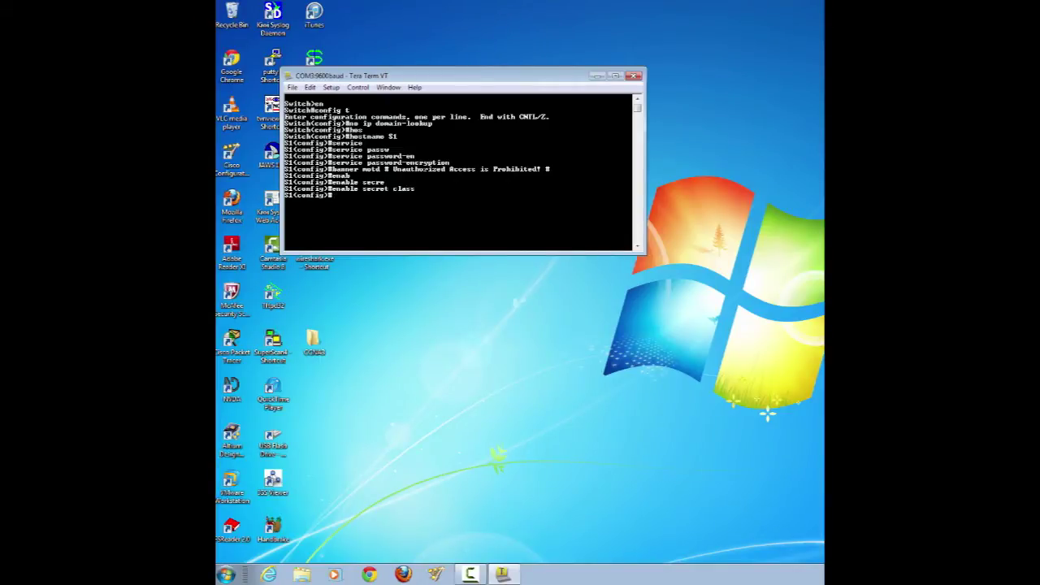
# - Give vty lines 0-15 a password and require login
pyautogui.write('line vty 0 15')
pyautogui.press('Return')
pyautogui.write('pass')
pyautogui.press('Tab')
pyautogui.write('cisco')
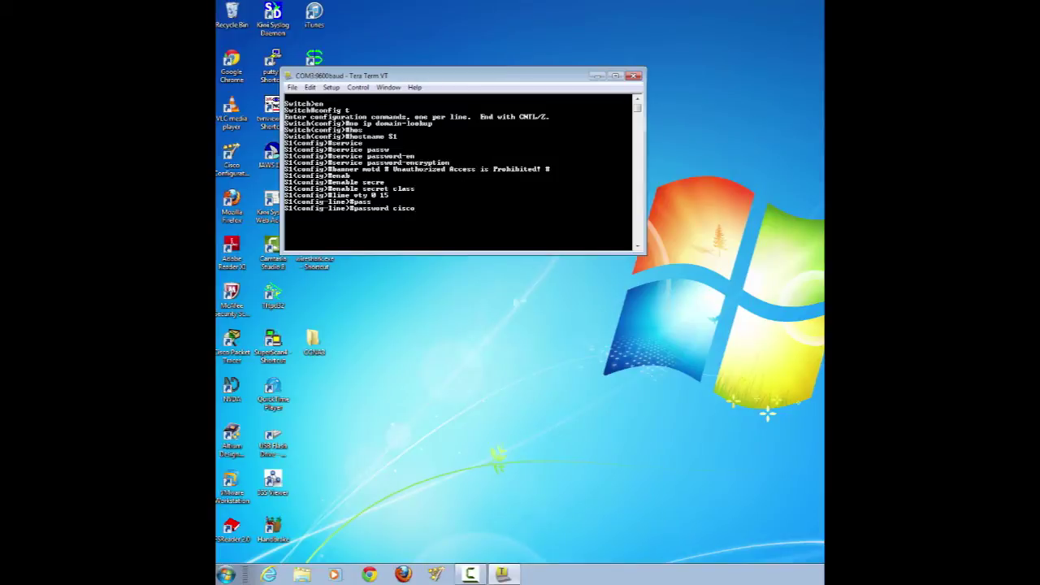
pyautogui.press('Return')
pyautogui.write('login')
pyautogui.press('Return')
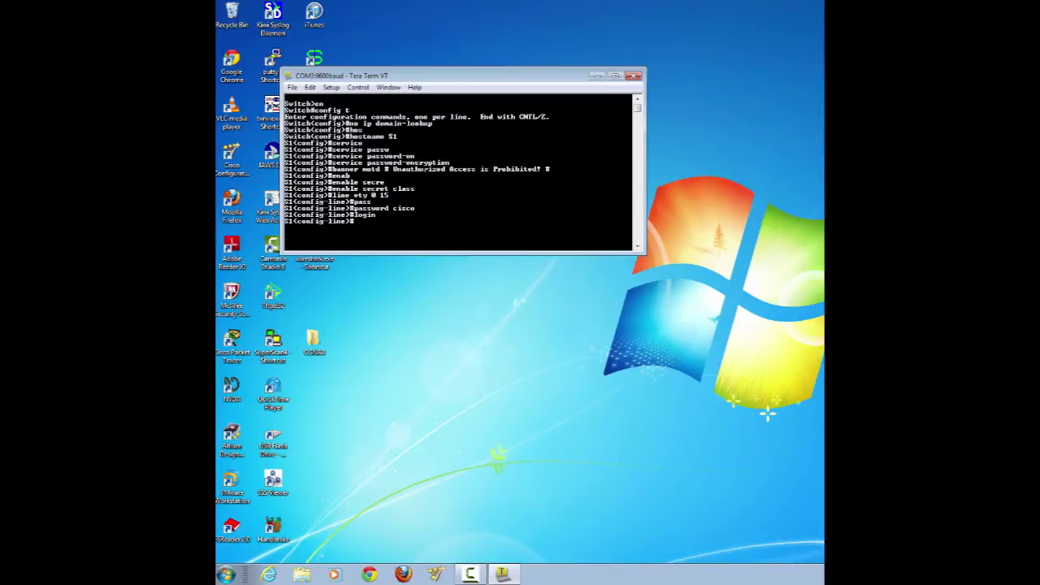
pyautogui.write('exit')
pyautogui.press('Return')
# - Give console line 0 a password, require login, and enable logging synchronous
pyautogui.write('line con 0')
pyautogui.press('Return')
pyautogui.write('p')
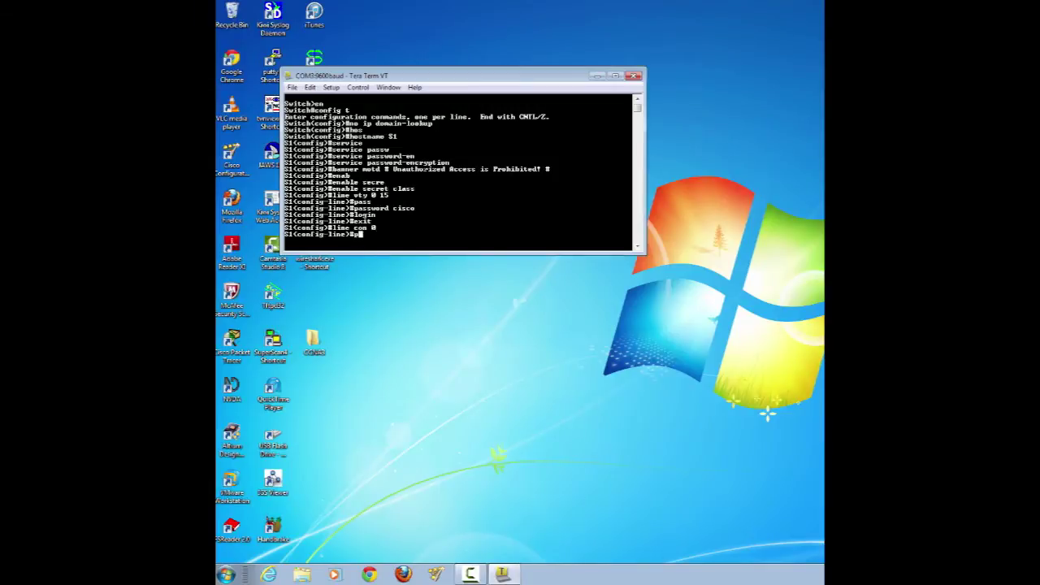
pyautogui.write('ass')
pyautogui.press('Tab')
pyautogui.write('cisco')
pyautogui.press('Return')
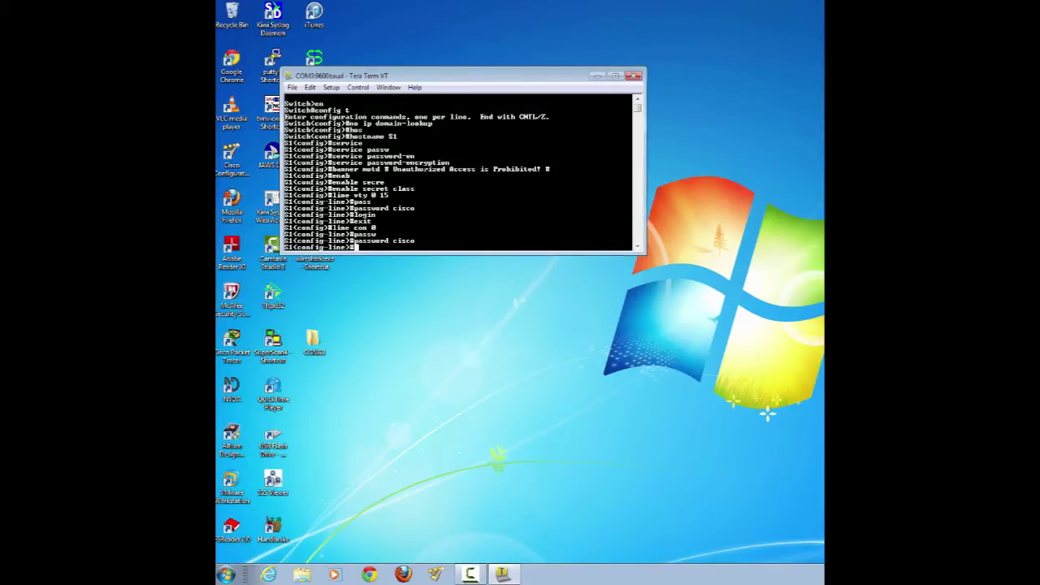
pyautogui.write('login')
pyautogui.press('Return')
pyautogui.write('ex')
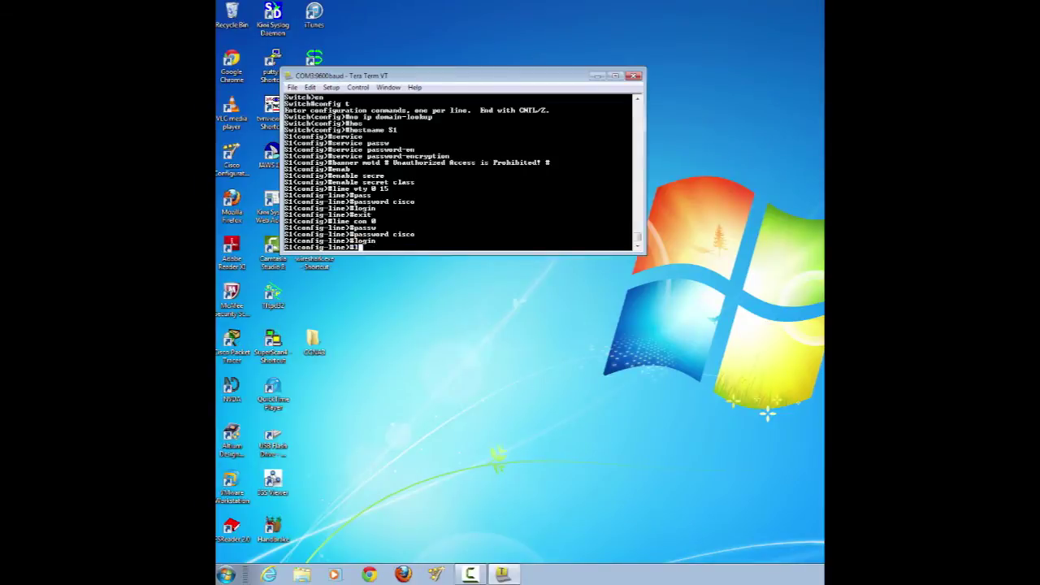
pyautogui.write('gging sy')
pyautogui.press('Tab')
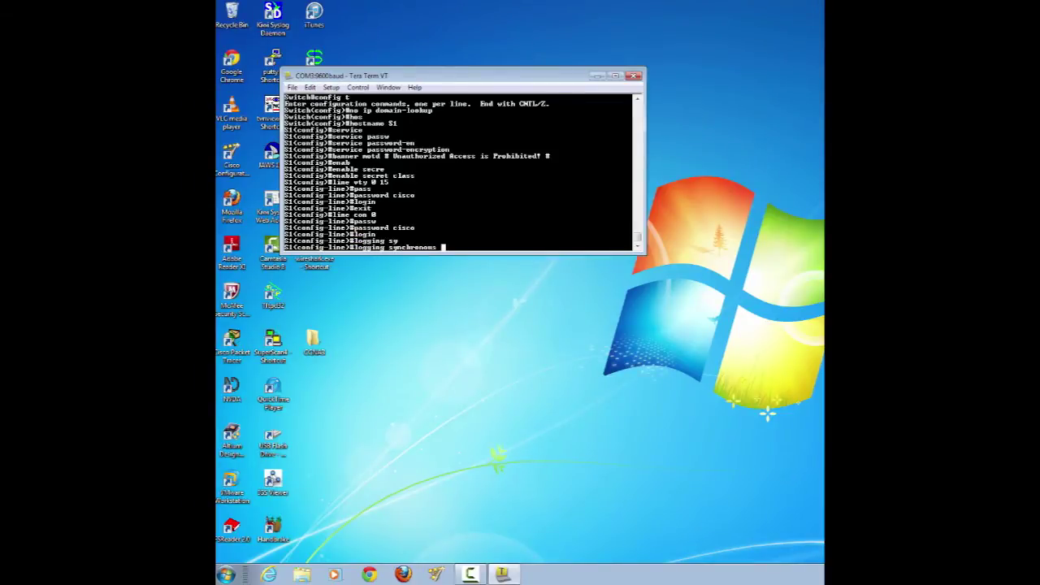
pyautogui.press('Return')
pyautogui.write('exit')
pyautogui.press('Return')
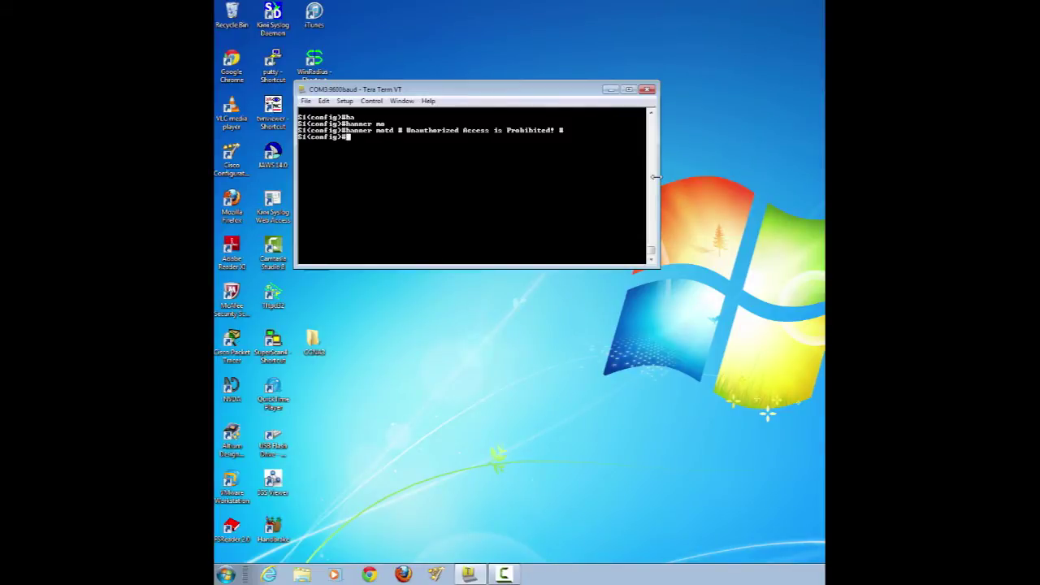
# - Assign 192.168.1.1 255.255.255.0 to interface VLAN 1 and bring it up with no shut
pyautogui.write('int')
pyautogui.press('Tab')
pyautogui.write('vlan 1')
pyautogui.press('Return')
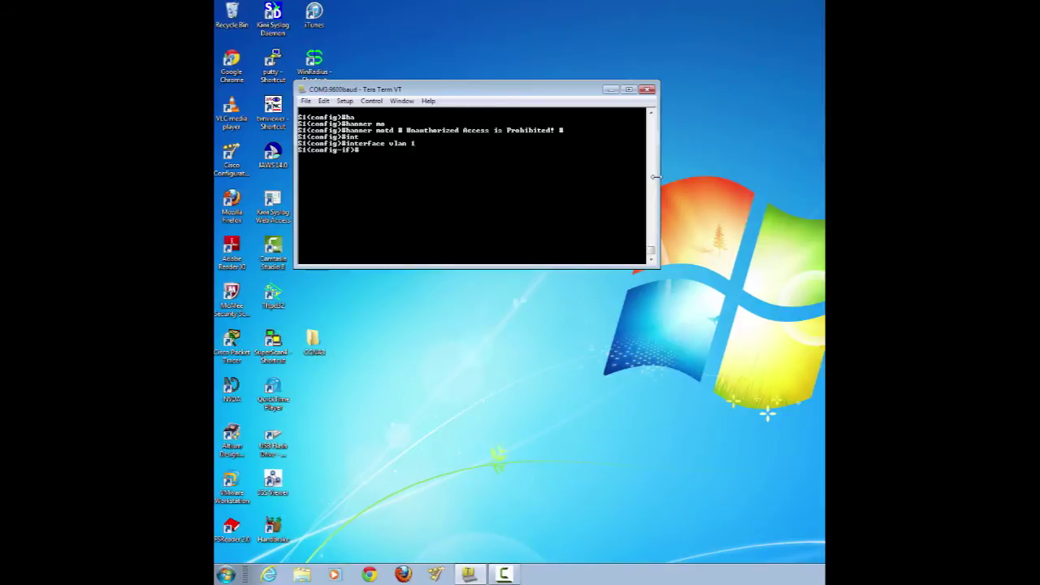
pyautogui.write('ip add')
pyautogui.press('Tab')
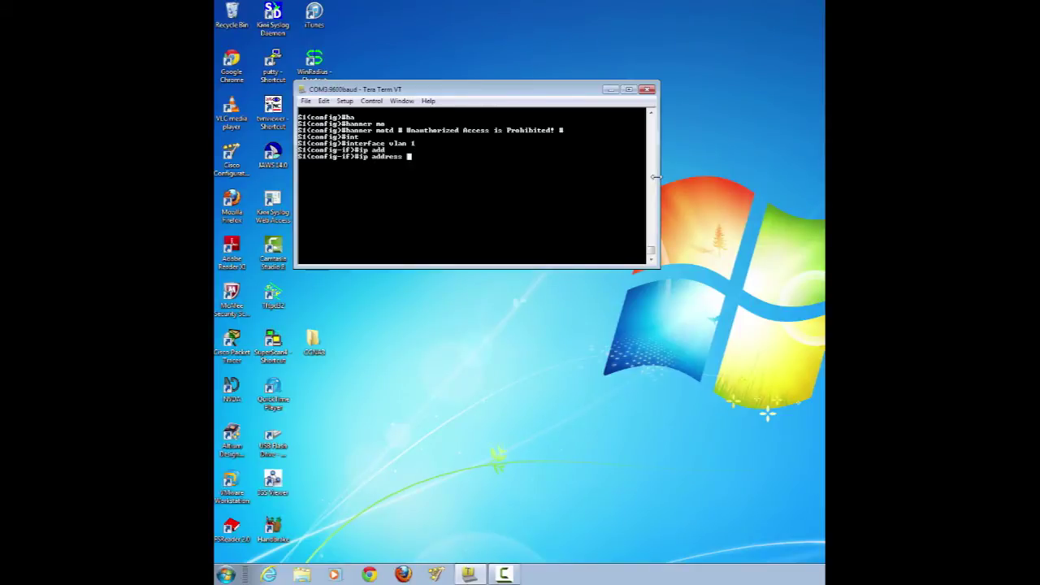
pyautogui.write('192.168.1.1 255.255.255.0')
pyautogui.press('Return')
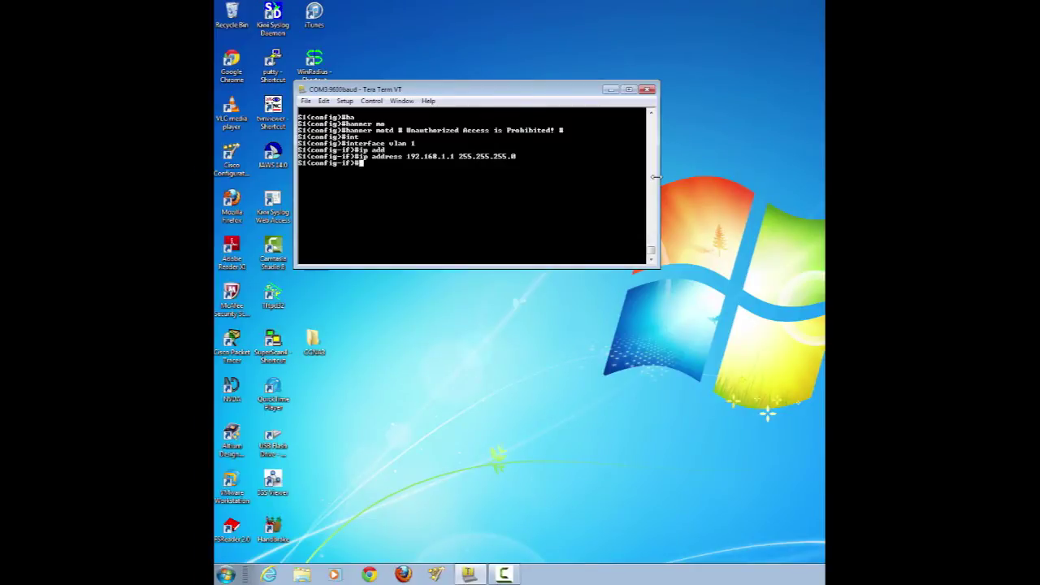
pyautogui.write('no shut')
pyautogui.press('Return')
pyautogui.write('exit')
pyautogui.press('Return')
# - Copy running-config to startup-config, accepting the default file name
pyautogui.write('exit')
pyautogui.press('Return')
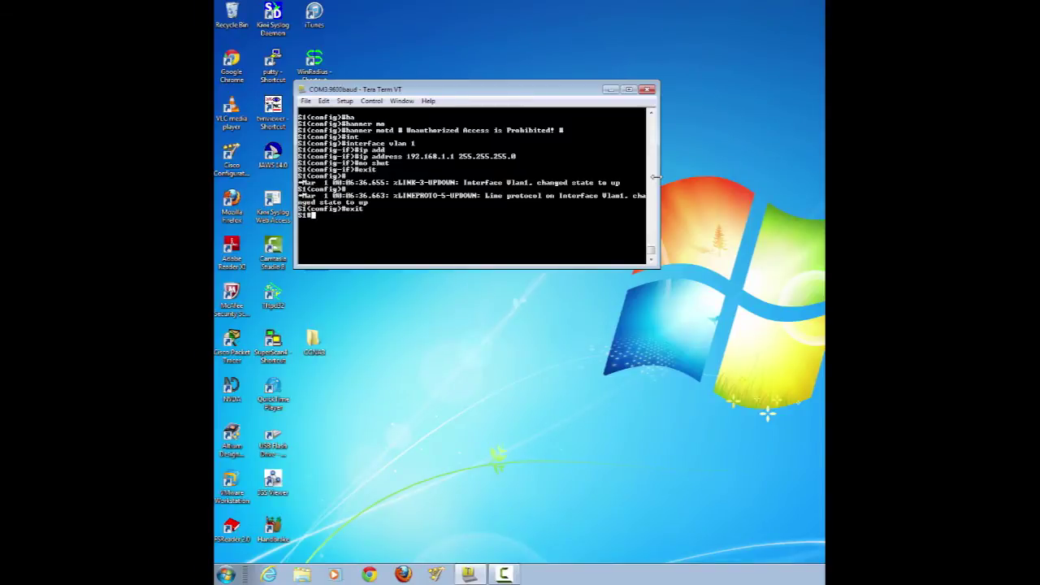
pyautogui.write('copy r')
pyautogui.press('Tab')
pyautogui.write('u')
pyautogui.press('Tab')
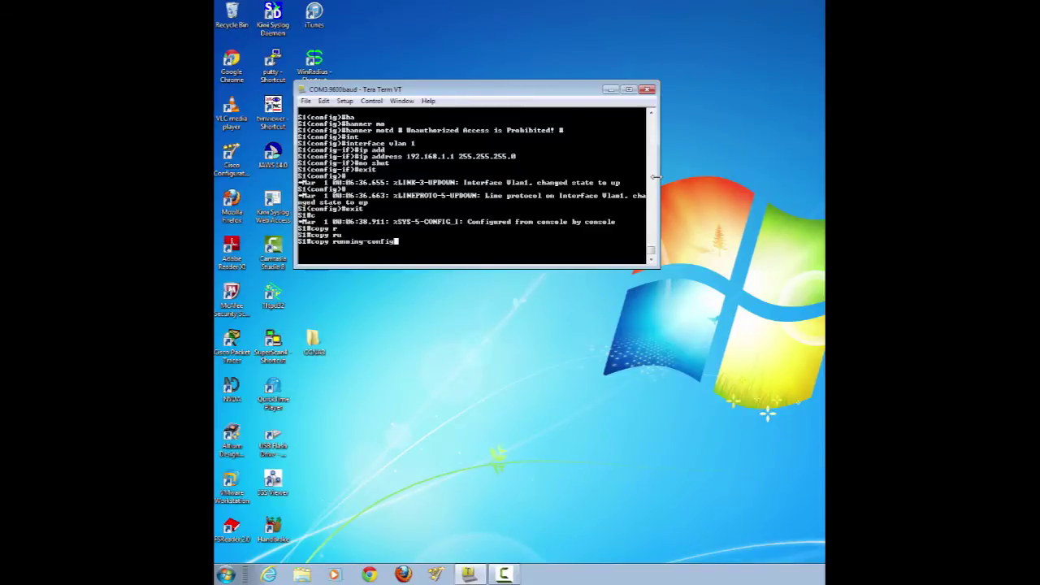
pyautogui.write('st')
pyautogui.press('Tab')
pyautogui.press('Return')
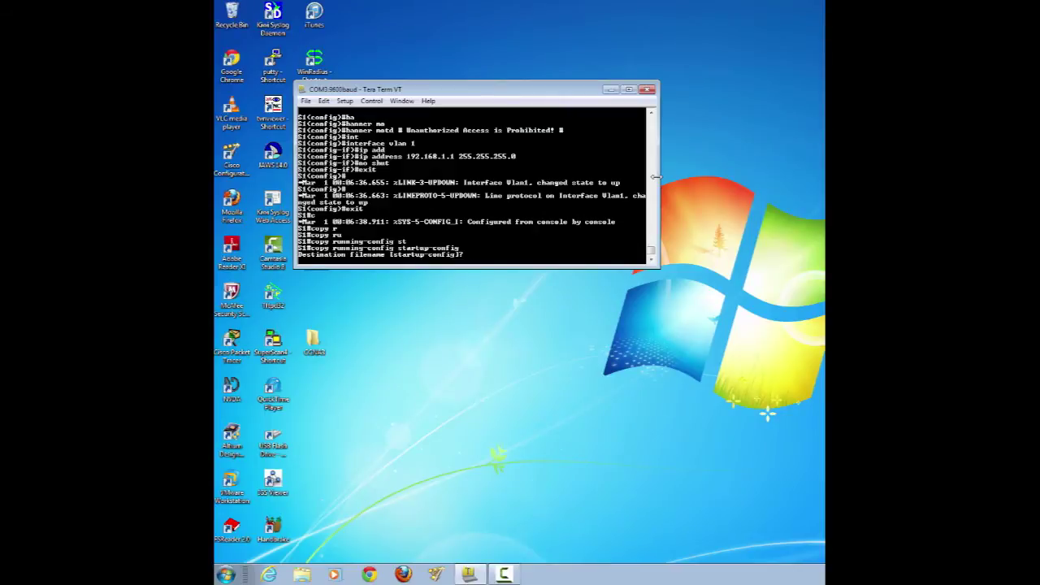
pyautogui.press('Return')
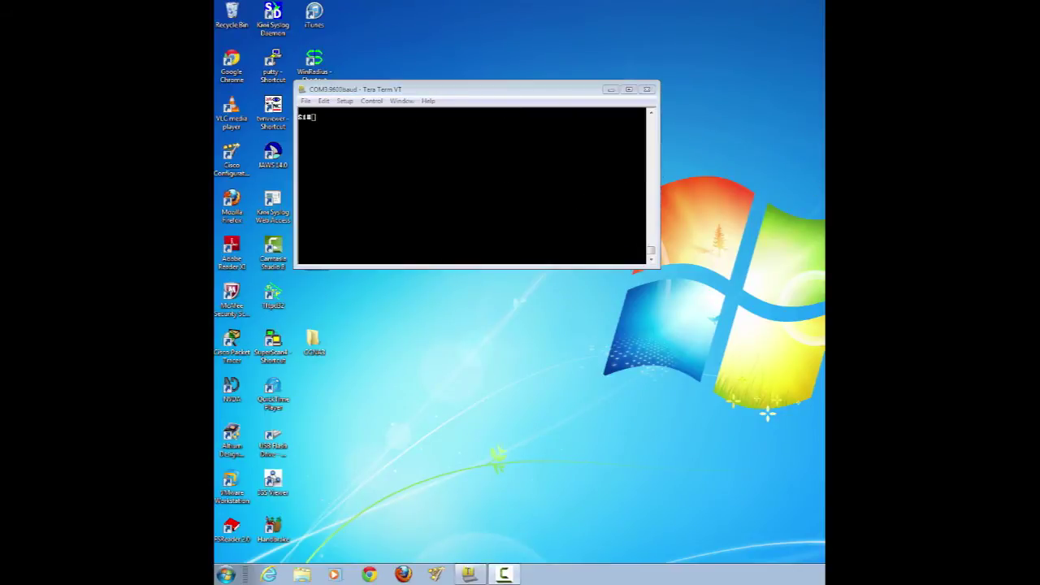
# - Ping 192.168.1.2 and 192.168.1.3 from S2 to test connectivity
pyautogui.write('pi')
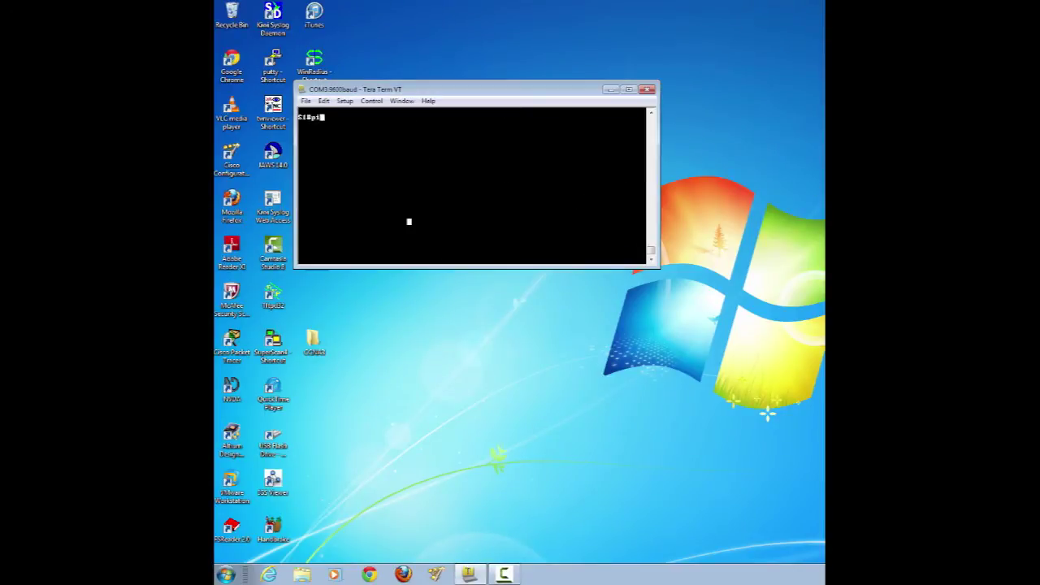
pyautogui.write('ng 192.168.1.2')
pyautogui.press('Return')
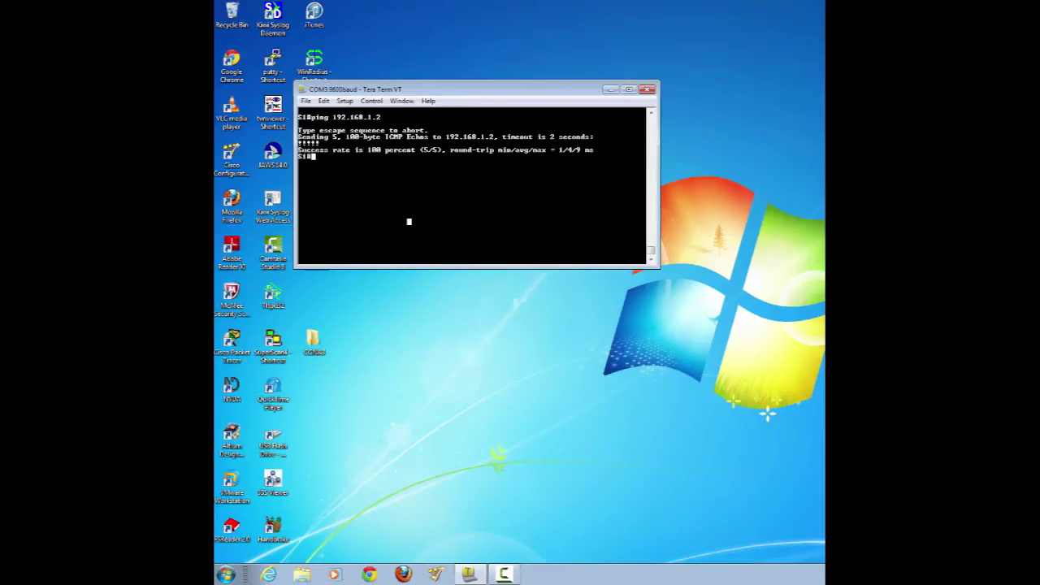
pyautogui.press('Up')
pyautogui.press('BackSpace')
pyautogui.write('3')
pyautogui.press('Return')
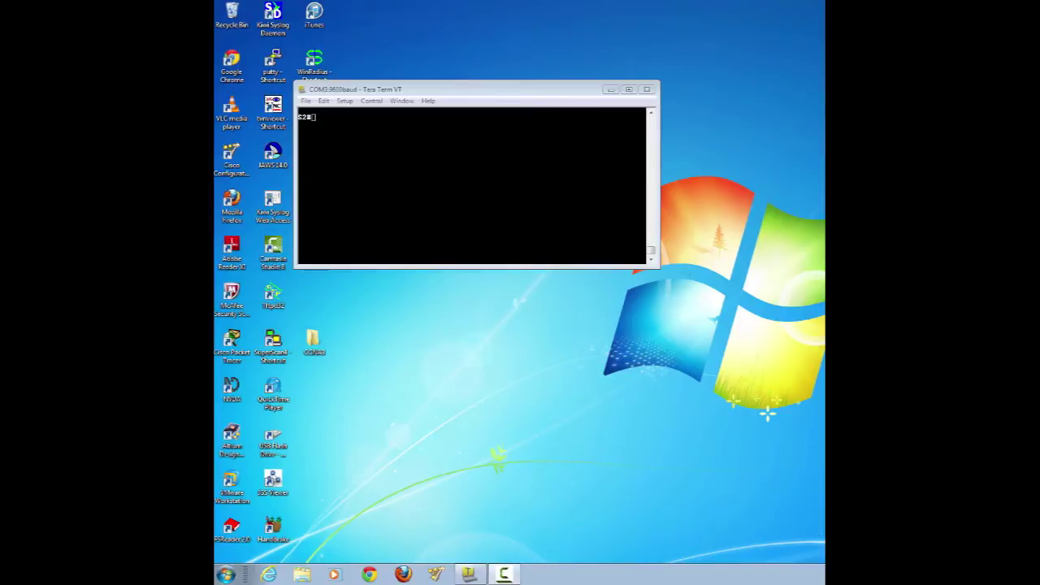
pyautogui.write('ping 1')
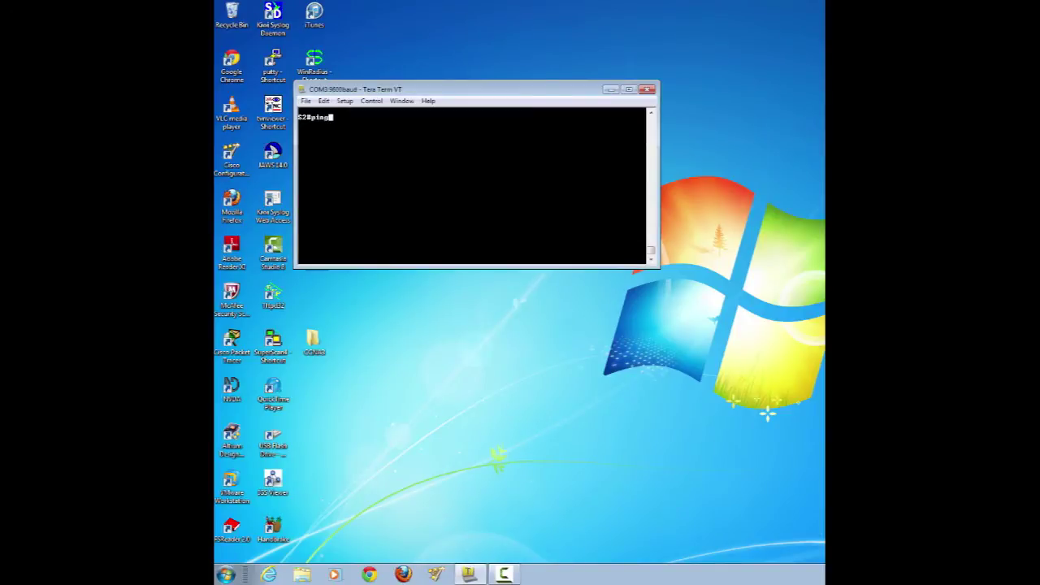
pyautogui.write('92.168.1.3')
pyautogui.press('Return')
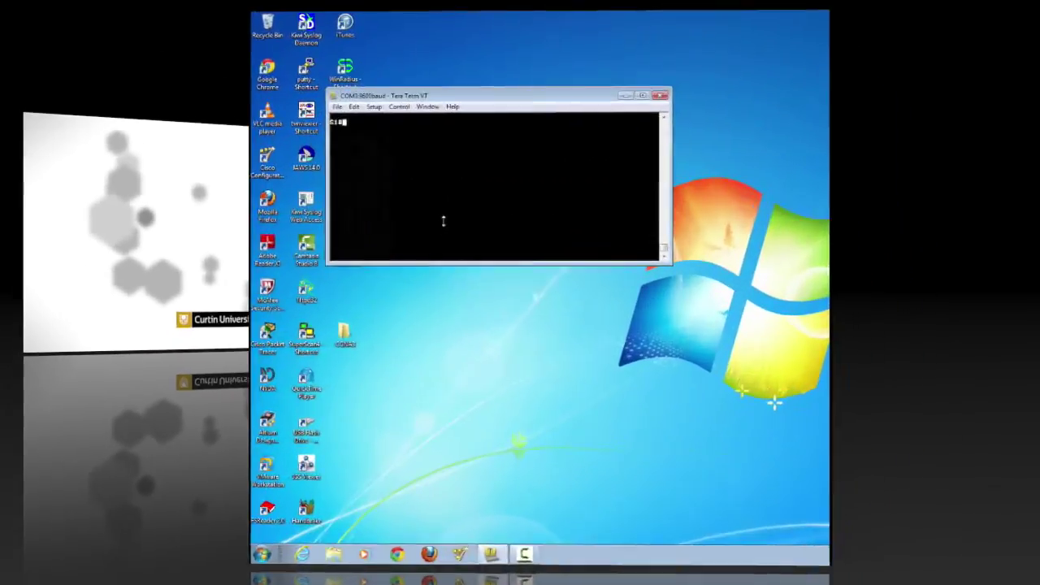
# - On S1, select interface range f0/1-24, g0/1-2 in global configuration
pyautogui.write('config t')
pyautogui.press('Return')
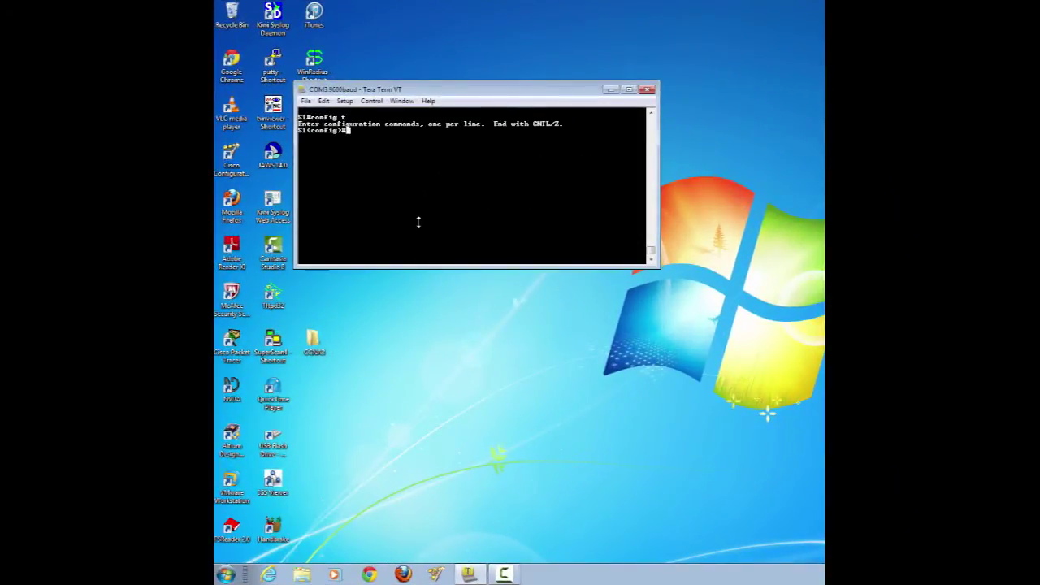
pyautogui.write('int')
pyautogui.press('Tab')
pyautogui.write('ra')
pyautogui.press('Tab')
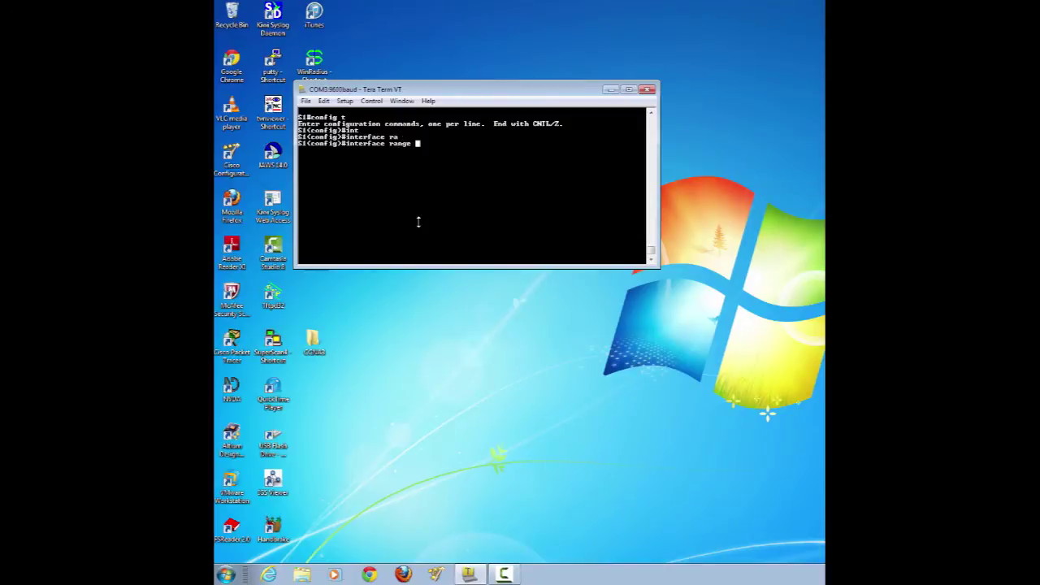
pyautogui.write('f0/1-24, g0/1-2')
pyautogui.press('Return')
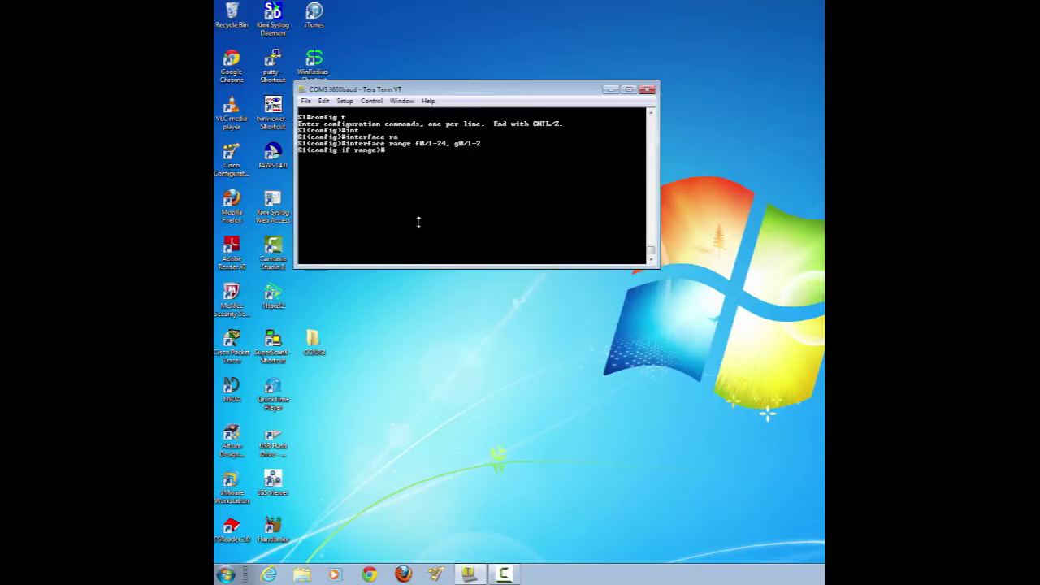
# - Shut down the selected ports and return to the S1# prompt
pyautogui.write('shu')
pyautogui.press('Tab')
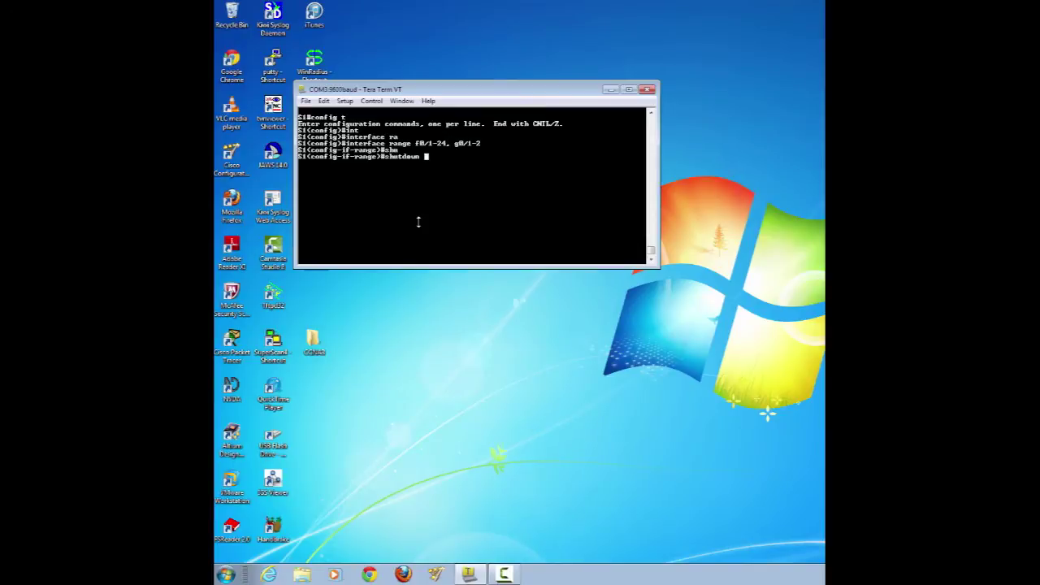
pyautogui.press('Return')
pyautogui.write('end')
pyautogui.press('Return')
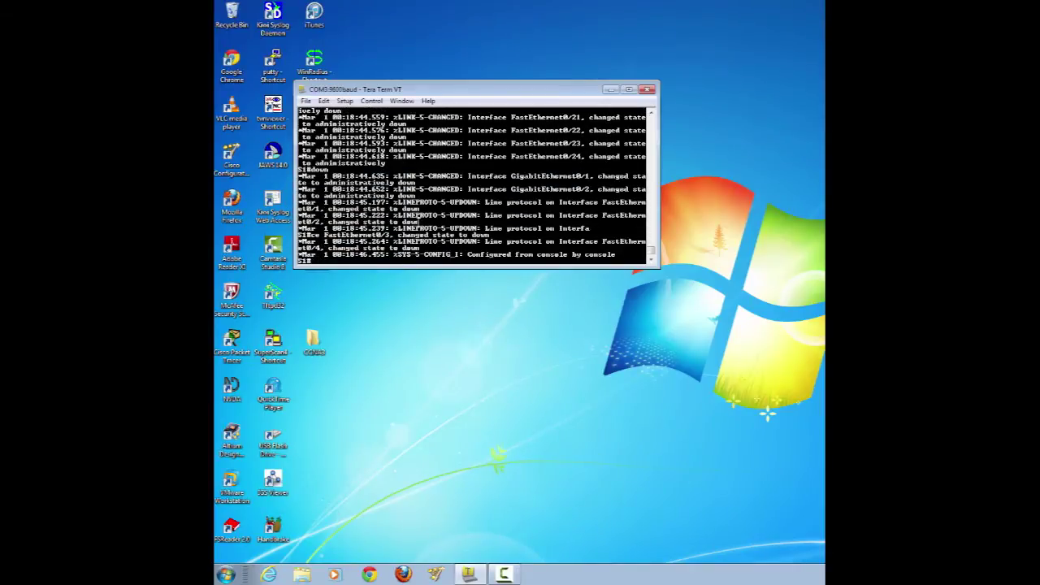
pyautogui.press('Return')
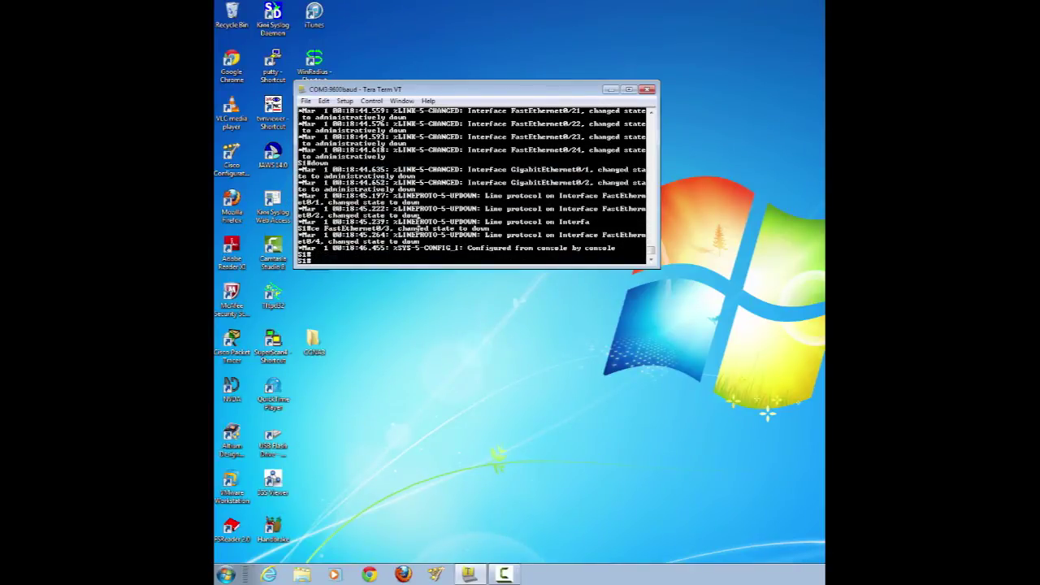
pyautogui.press('Return')
# - Clear the screen, then select interface range f0/1-24, g0/1-2 on S2
pyautogui.click(324, 101)
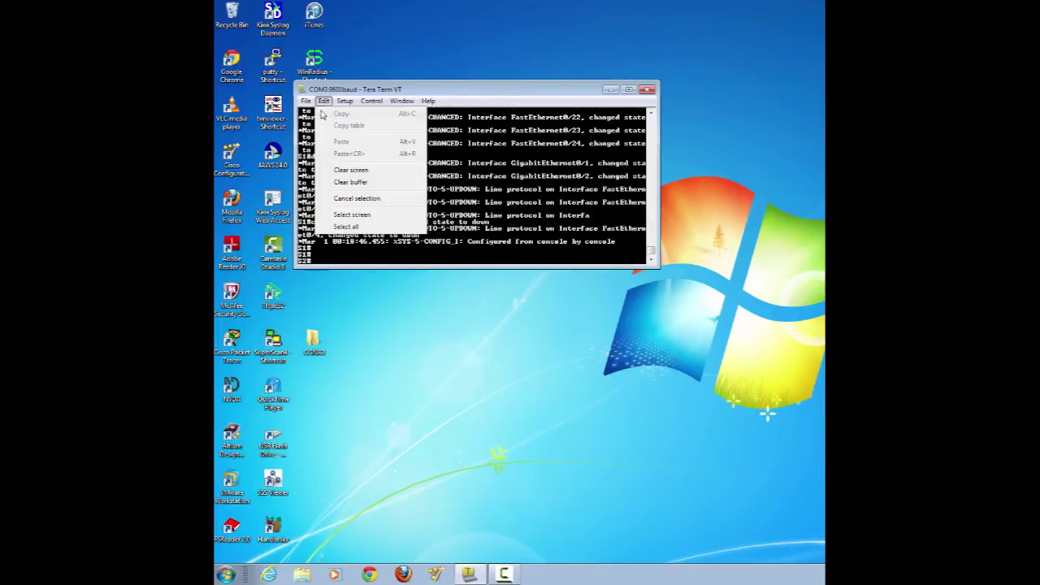
pyautogui.click(349, 170)
pyautogui.write('config t')
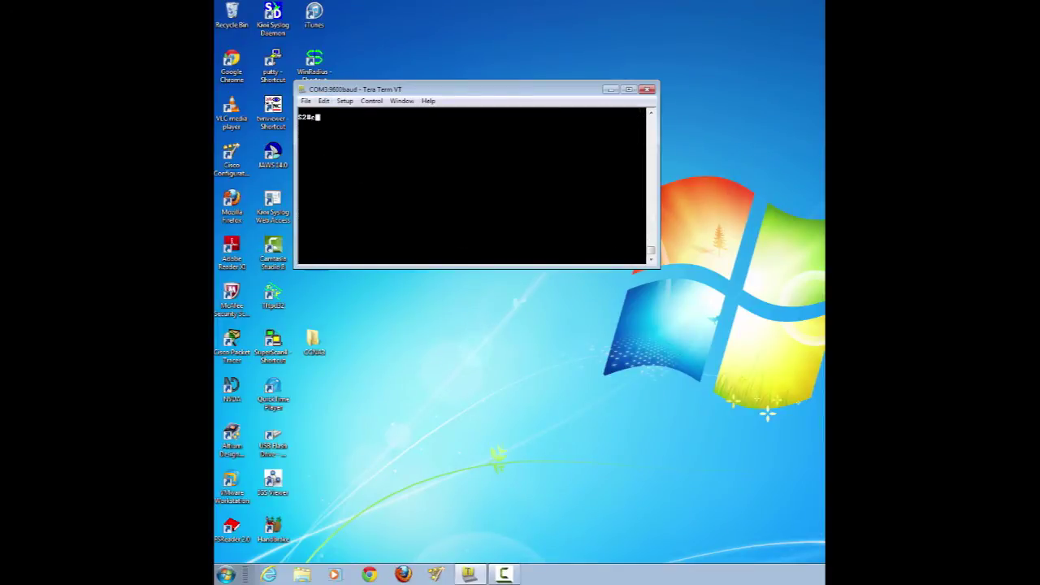
pyautogui.press('Return')
pyautogui.write('int')
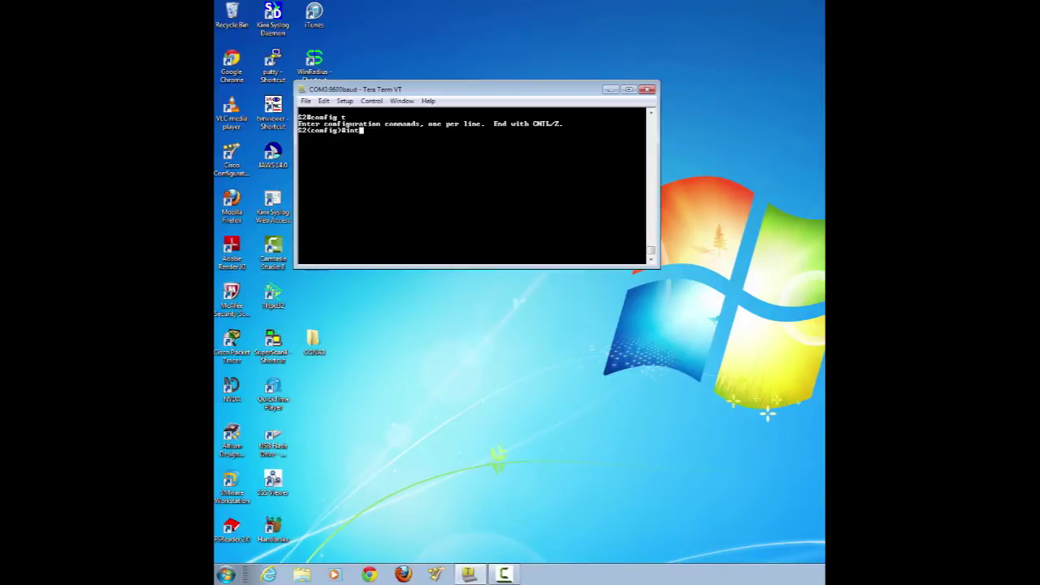
pyautogui.press('Tab')
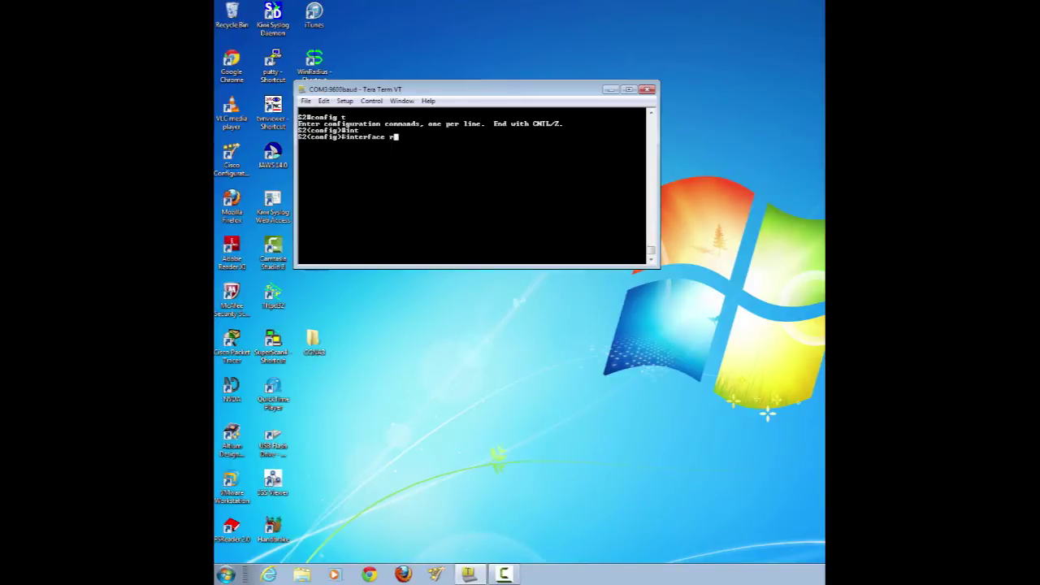
pyautogui.write('a')
pyautogui.press('Tab')
pyautogui.write('f0')
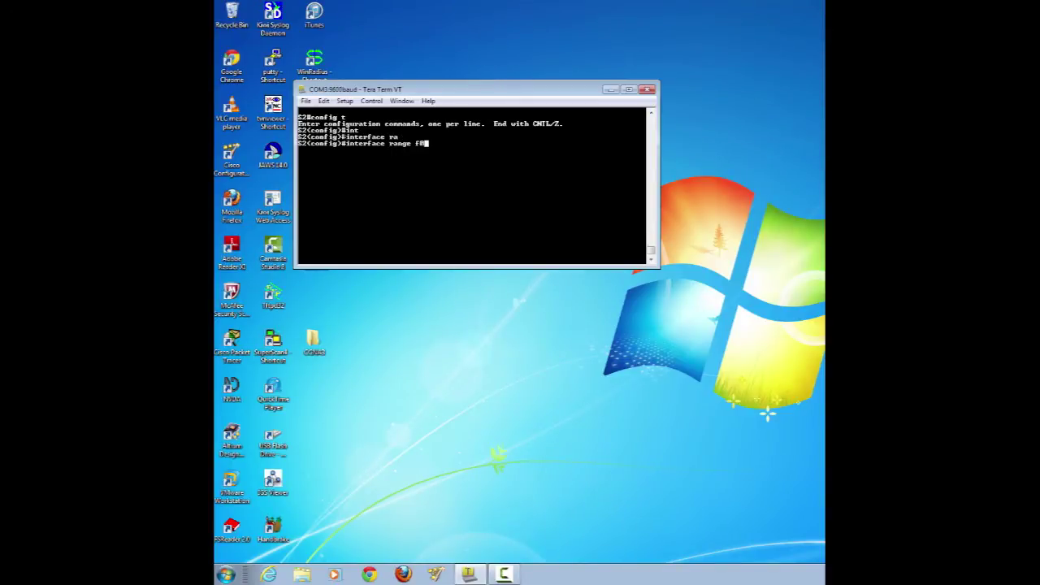
pyautogui.write('/1-24 , g0/1-2')
pyautogui.press('Return')
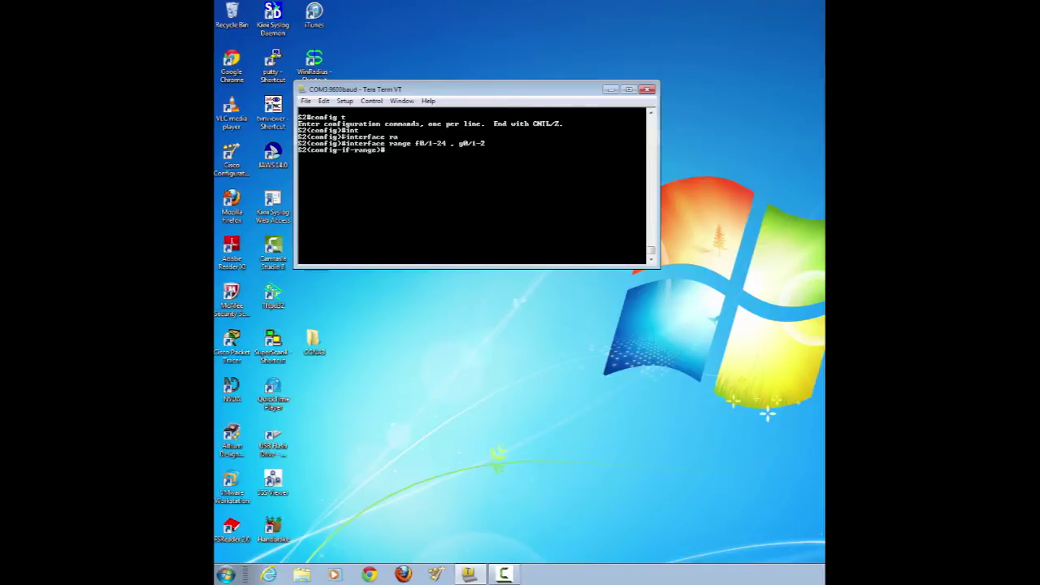
# - Shut down the selected S2 ports and return to the S2# prompt
pyautogui.write('sh')
pyautogui.press('Tab')
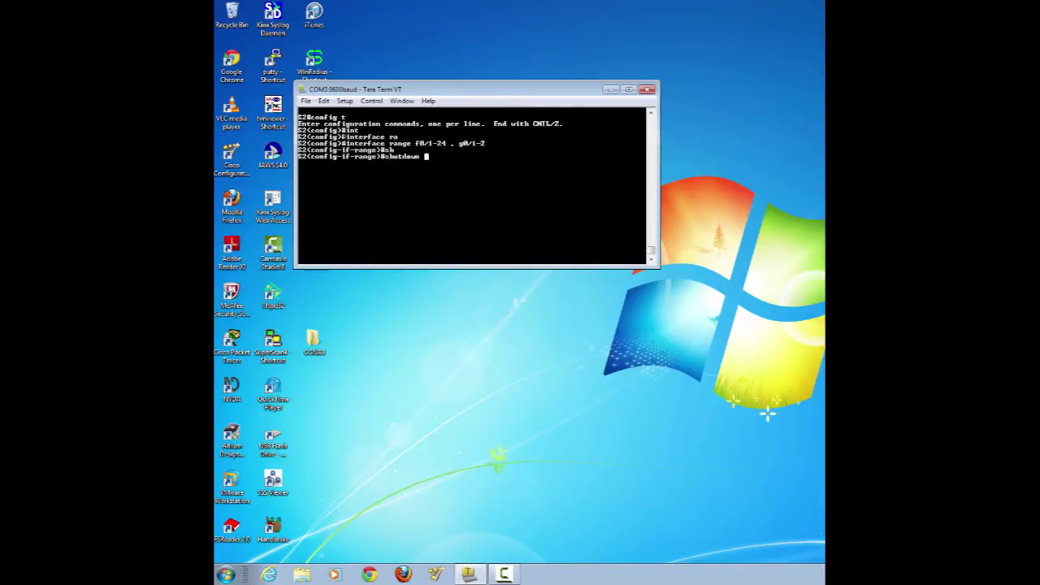
pyautogui.press('Return')
pyautogui.write('end')
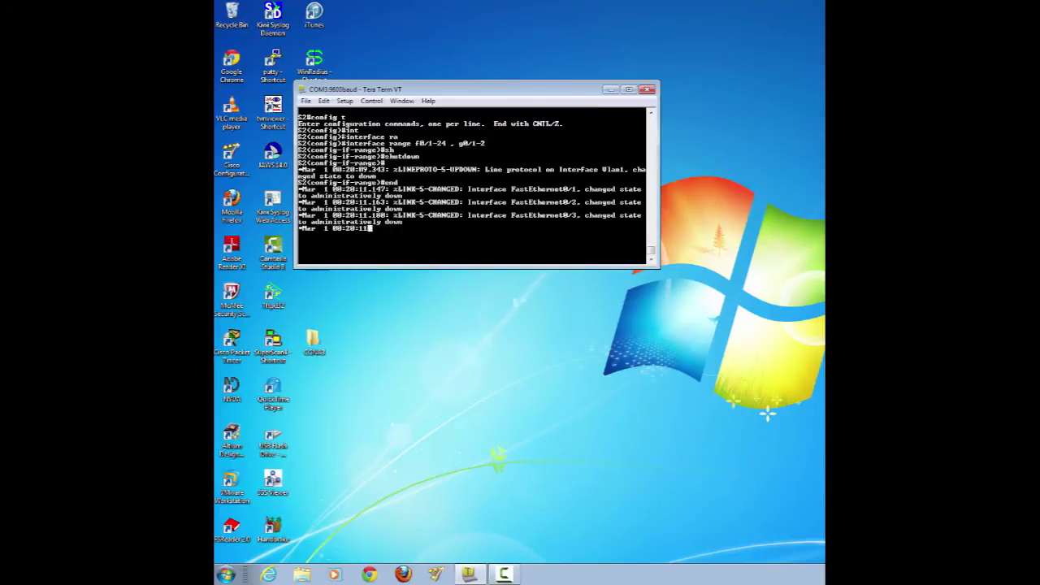
pyautogui.press('Return')
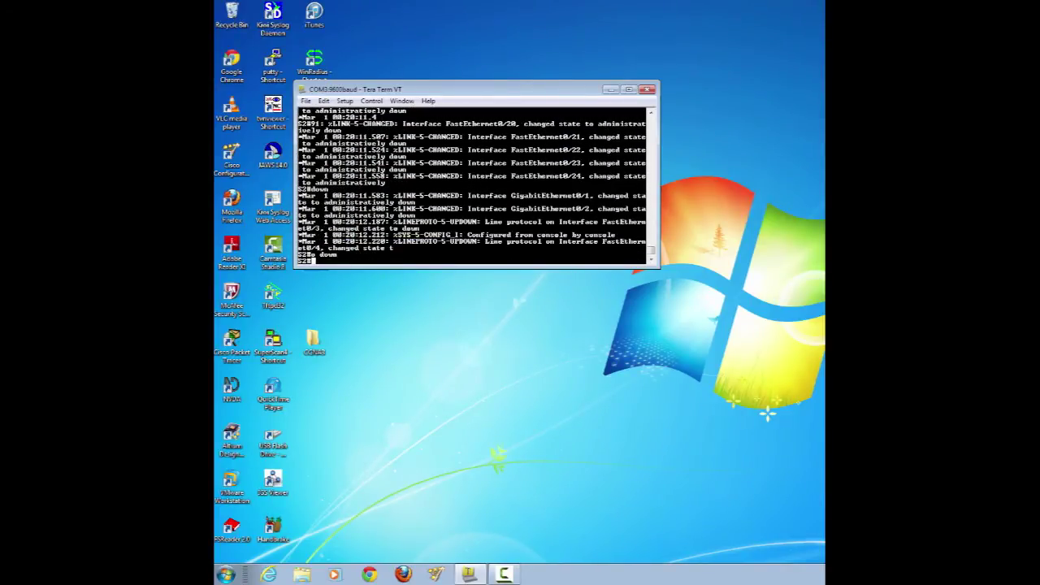
# - Clear the screen, then select interface range f0/1-24, g0/1-2 on S3
pyautogui.press('Return')
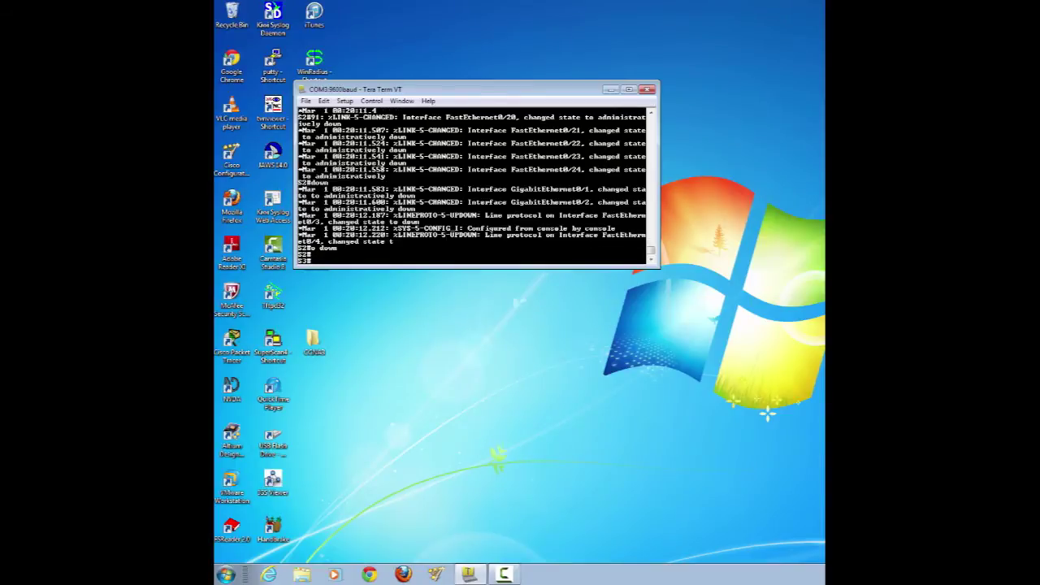
pyautogui.click(323, 101)
pyautogui.click(350, 169)
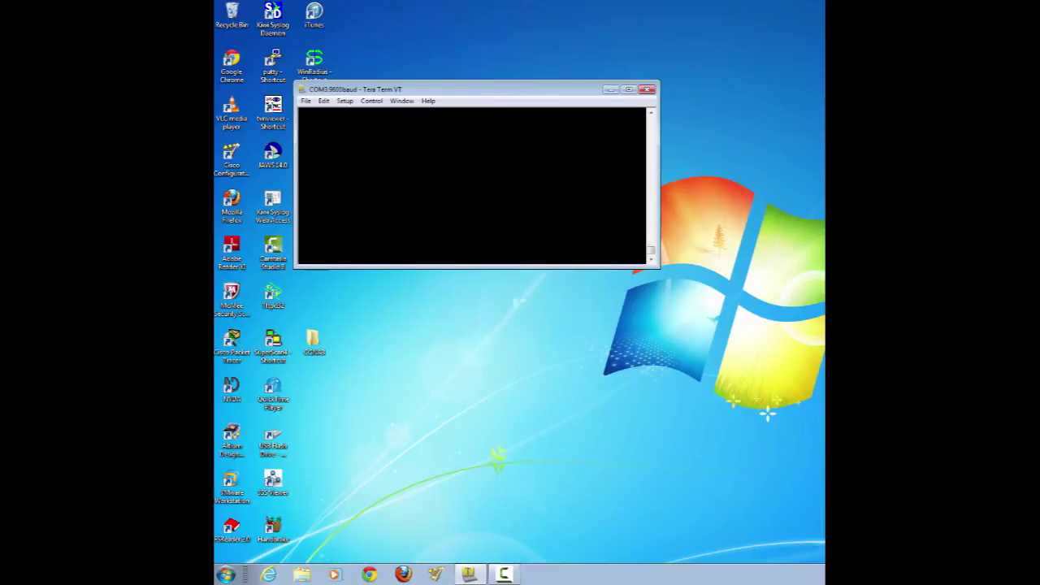
pyautogui.write('config t')
pyautogui.press('Return')
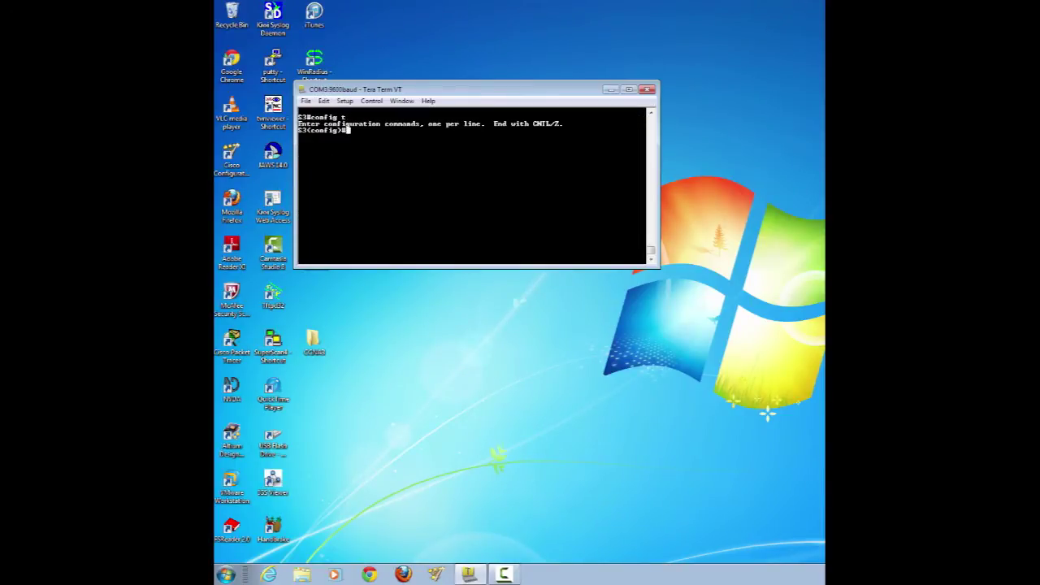
pyautogui.write('int')
pyautogui.press('Tab')
pyautogui.write('ra')
pyautogui.press('Tab')
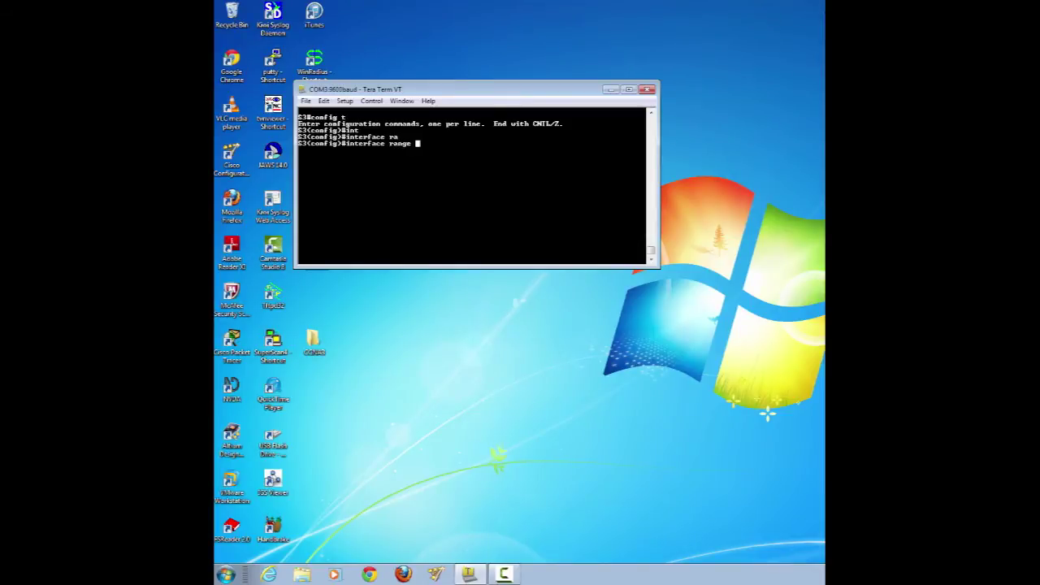
pyautogui.write('f0/1-24 , g0/1-2')
pyautogui.press('Return')
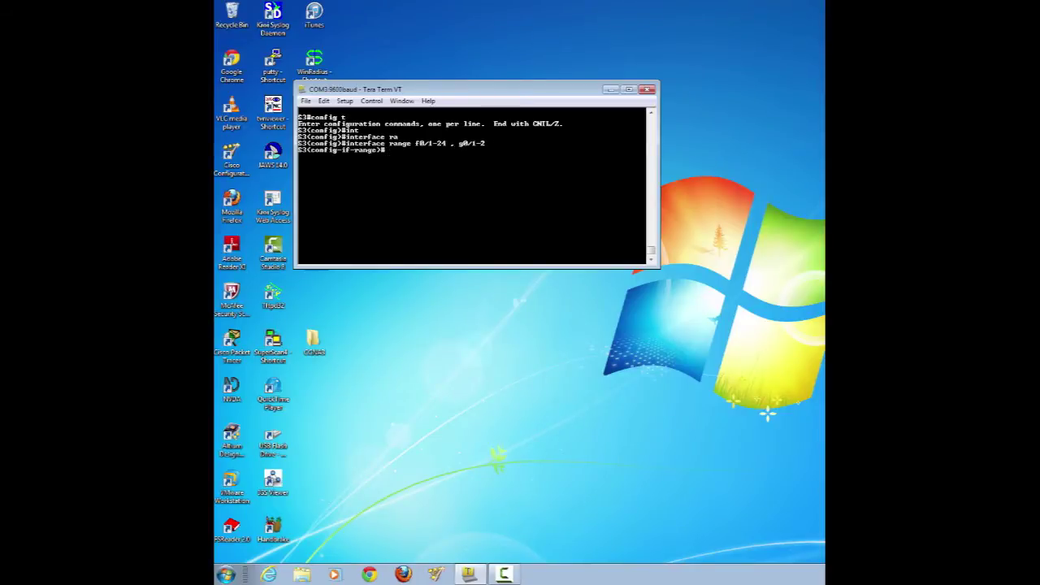
# - Shut down the selected S3 ports and return to the S3# prompt
pyautogui.write('sh')
pyautogui.press('Tab')
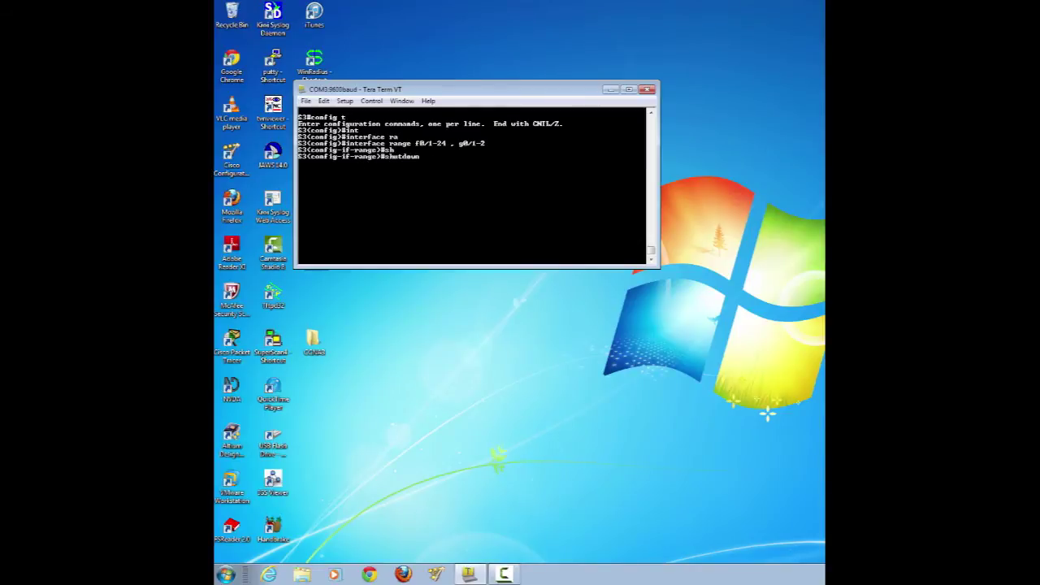
pyautogui.press('Return')
pyautogui.write('endministratively down')
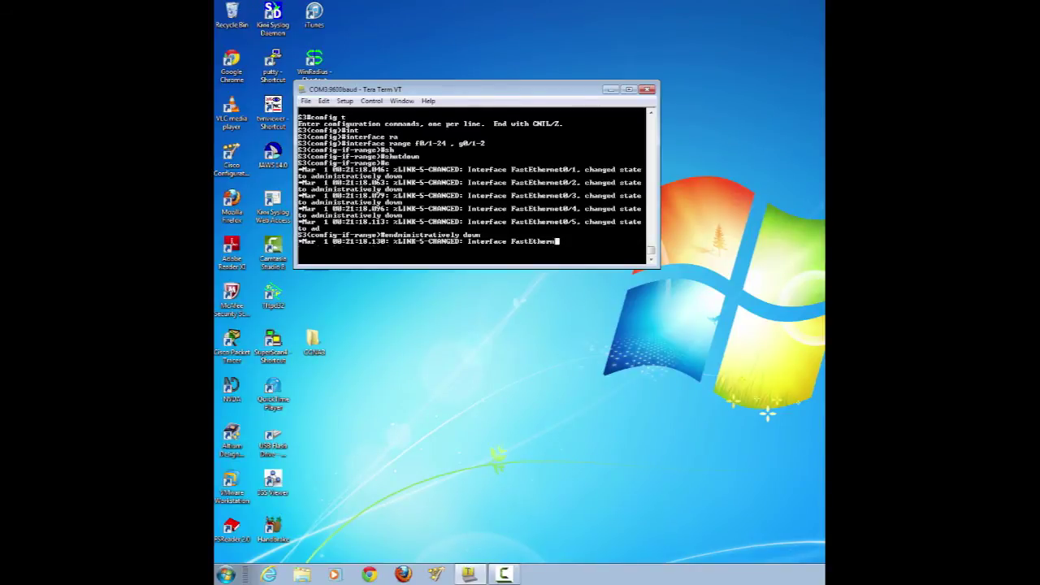
pyautogui.press('Return')
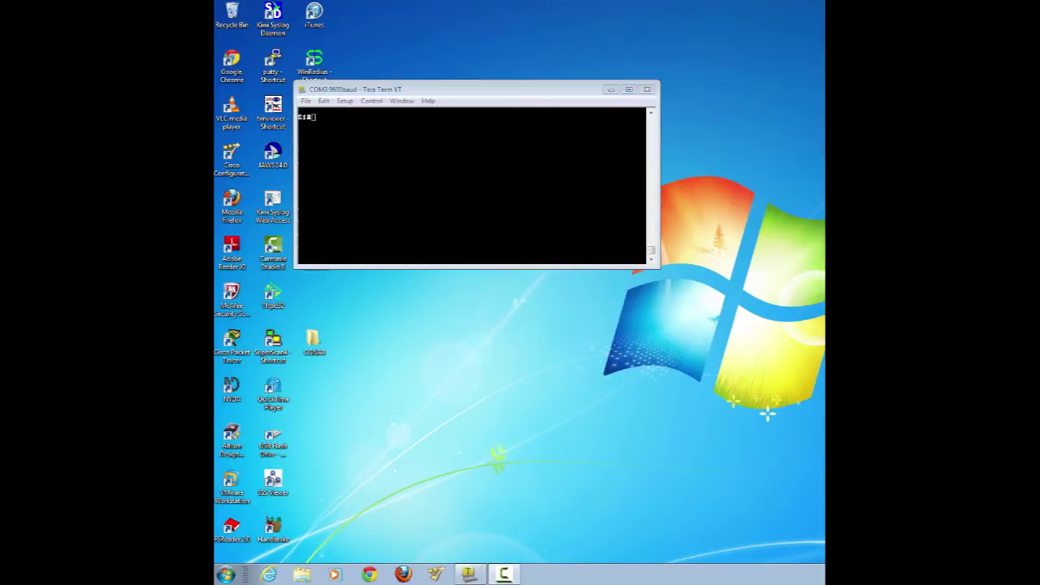
# - On S1, set interface range f0/1-4 to switchport mode trunk and end configuration
pyautogui.write('config t')
pyautogui.press('Return')
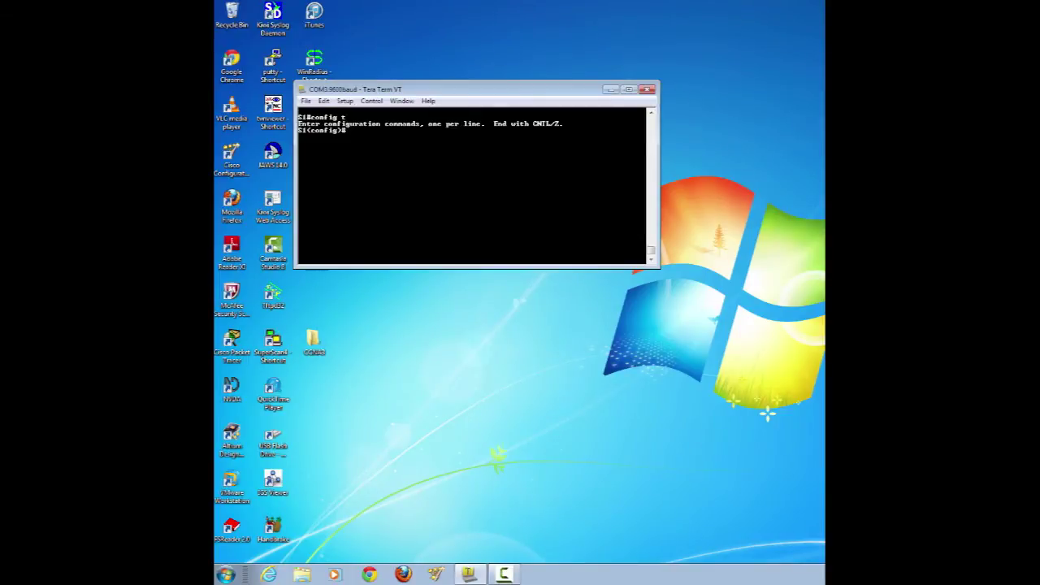
pyautogui.write('int')
pyautogui.press('Tab')
pyautogui.write('ra')
pyautogui.press('Tab')
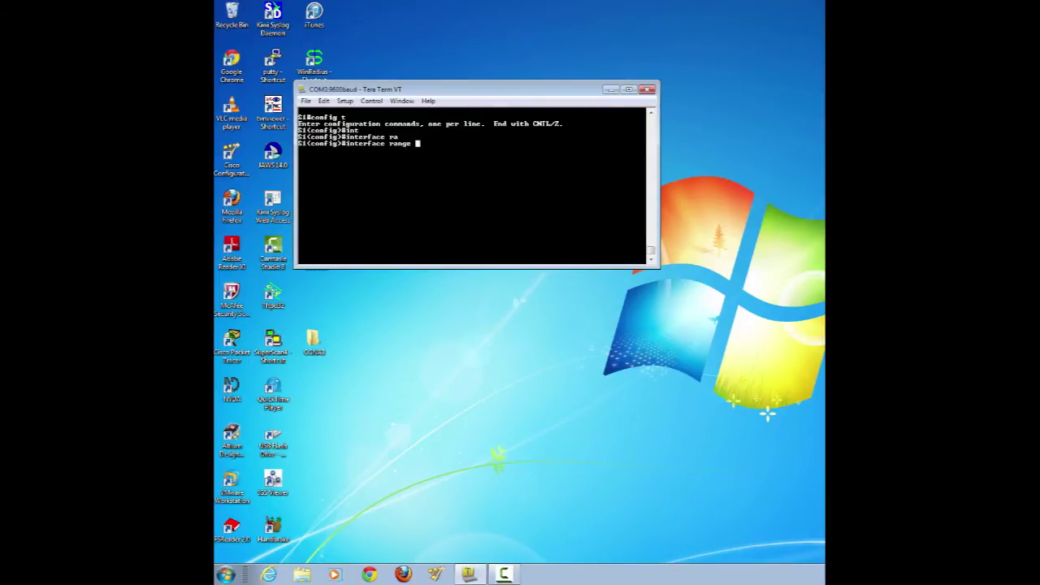
pyautogui.write('f0/1-4')
pyautogui.press('Return')
pyautogui.write('sw')
pyautogui.press('Tab')
pyautogui.write('mo')
pyautogui.press('Tab')
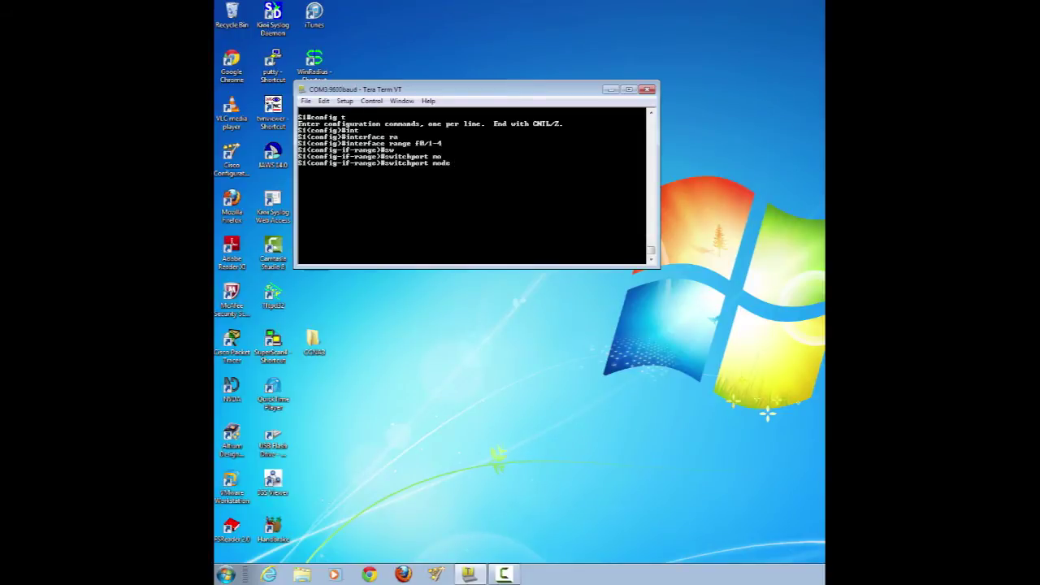
pyautogui.write('tr')
pyautogui.press('Tab')
pyautogui.press('Return')
pyautogui.write('end')
pyautogui.press('Return')
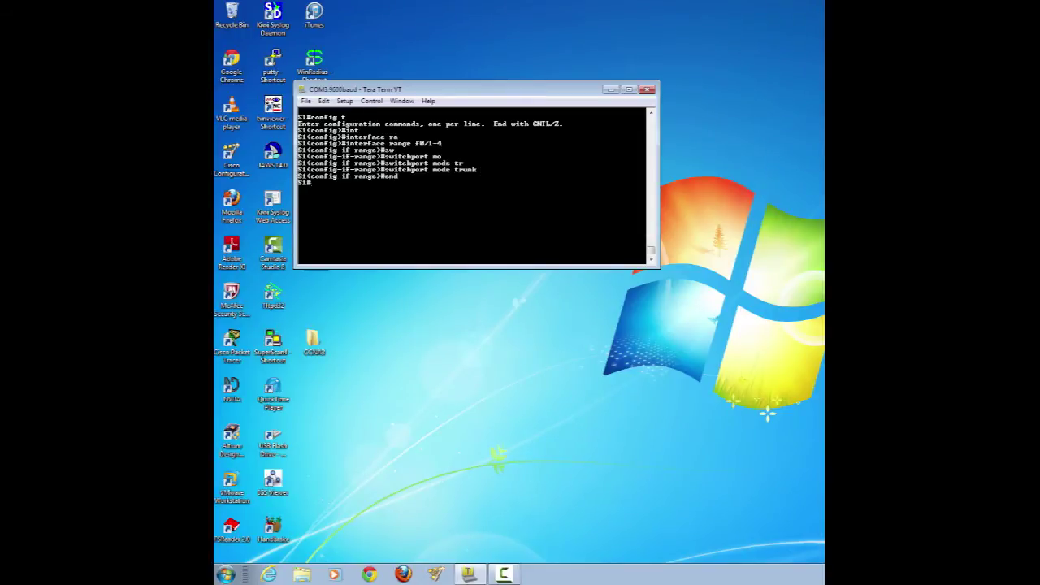
pyautogui.press('Return')
# - On S2, set interface range f0/1-4 to switchport mode trunk and end configuration
pyautogui.write('config t')
pyautogui.press('Return')
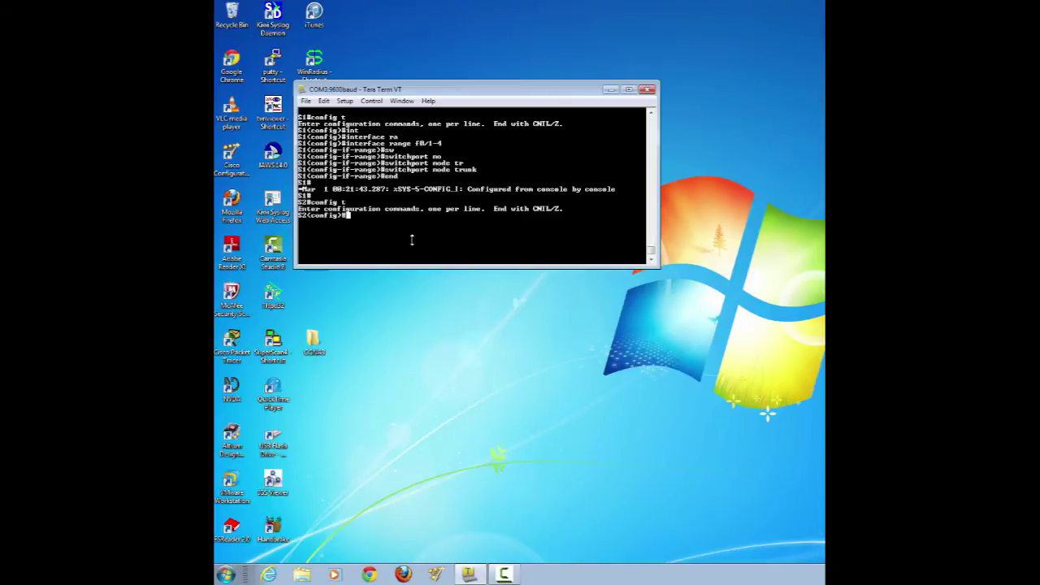
pyautogui.write('int')
pyautogui.press('Tab')
pyautogui.write('ra')
pyautogui.press('Tab')
pyautogui.write('f0/')
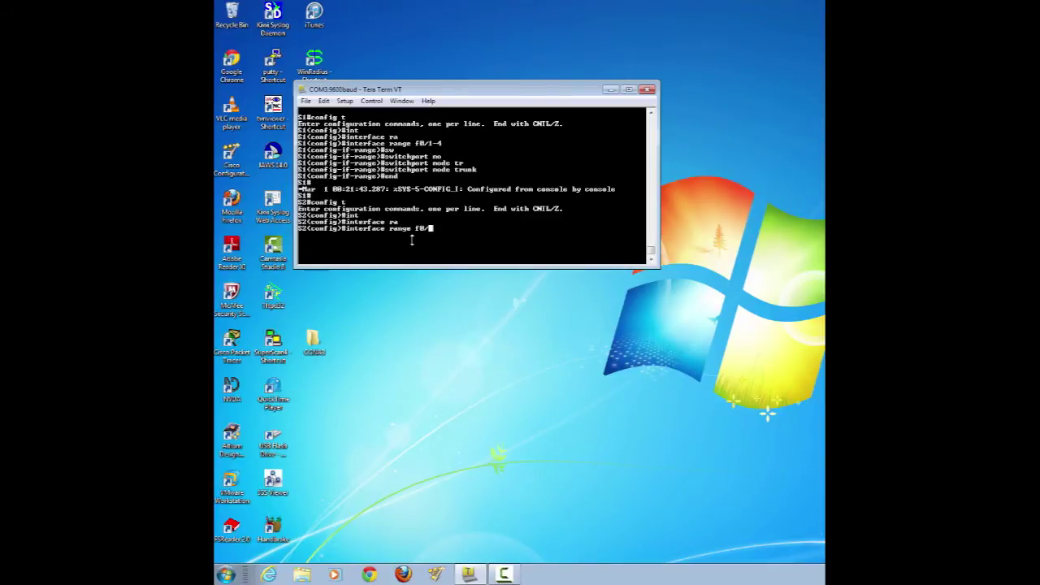
pyautogui.write('1-4')
pyautogui.press('Return')
pyautogui.write('sw')
pyautogui.press('Tab')
pyautogui.write('mo')
pyautogui.press('Tab')
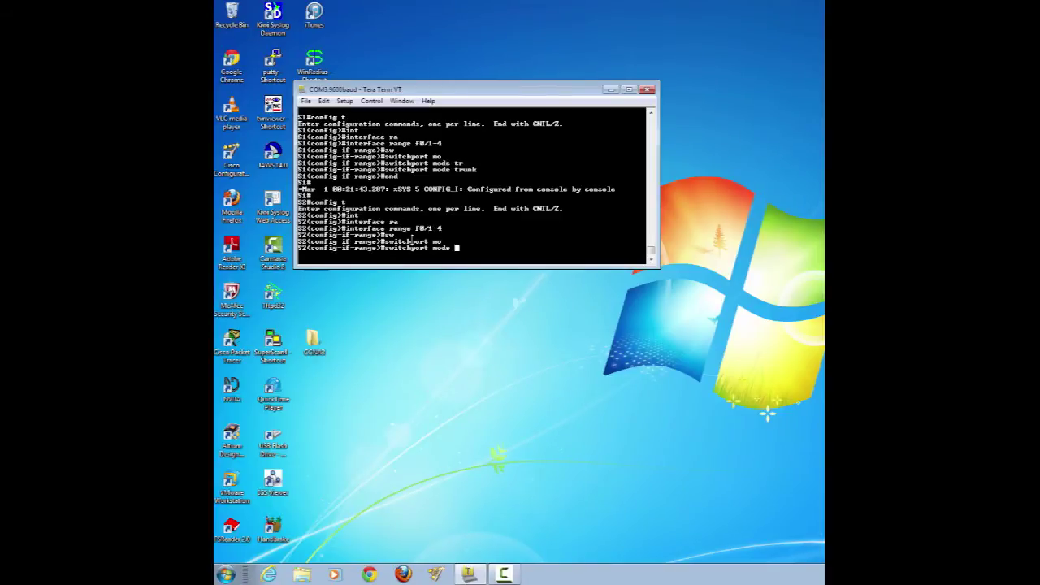
pyautogui.write('tr')
pyautogui.press('Tab')
pyautogui.press('Return')
pyautogui.write('end')
pyautogui.press('Return')
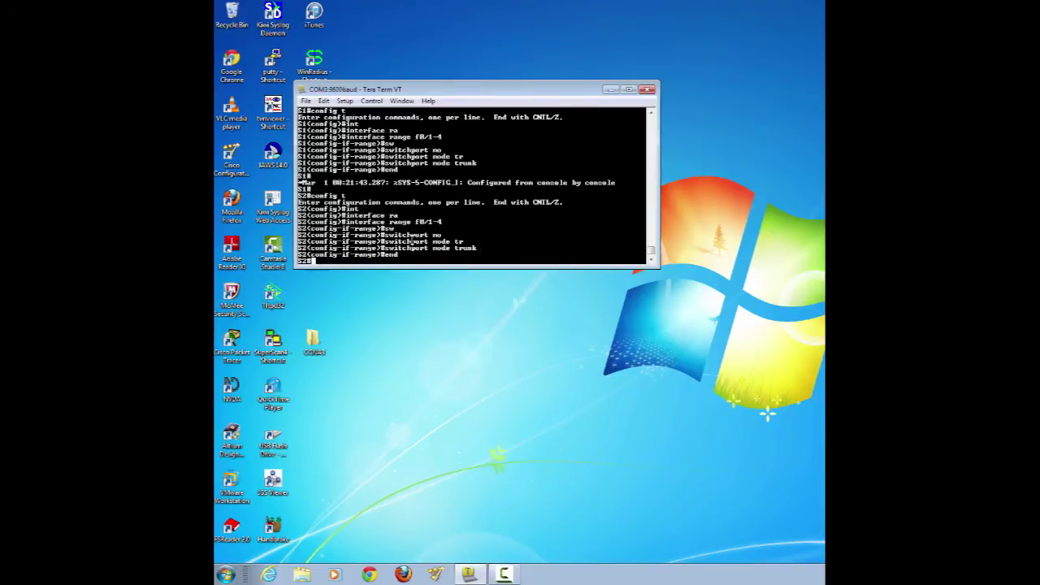
# - On S3, set interface range f0/1-4 to switchport mode trunk and end configuration
pyautogui.press('Return')
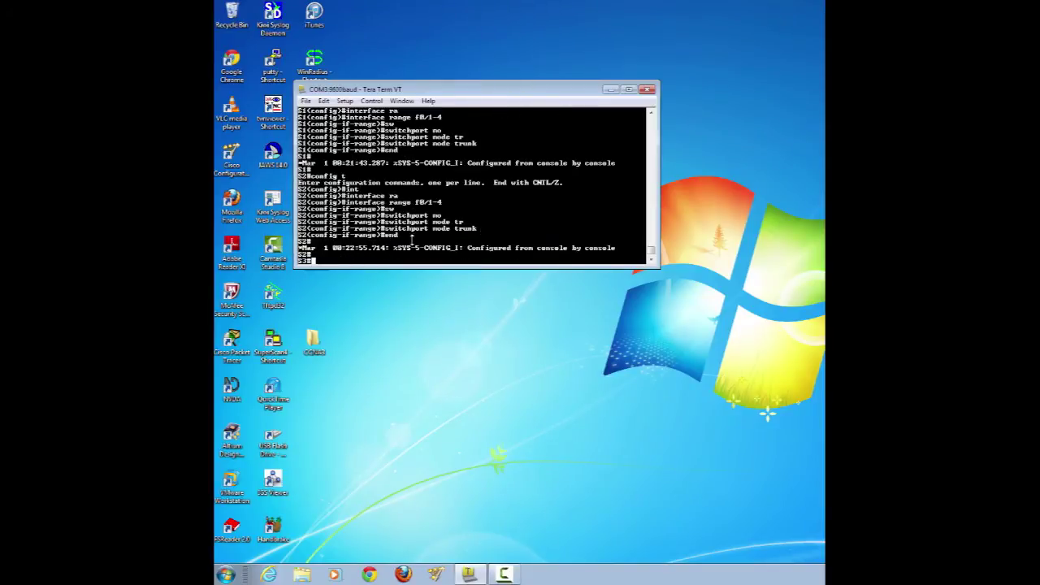
pyautogui.write('config t')
pyautogui.press('Return')
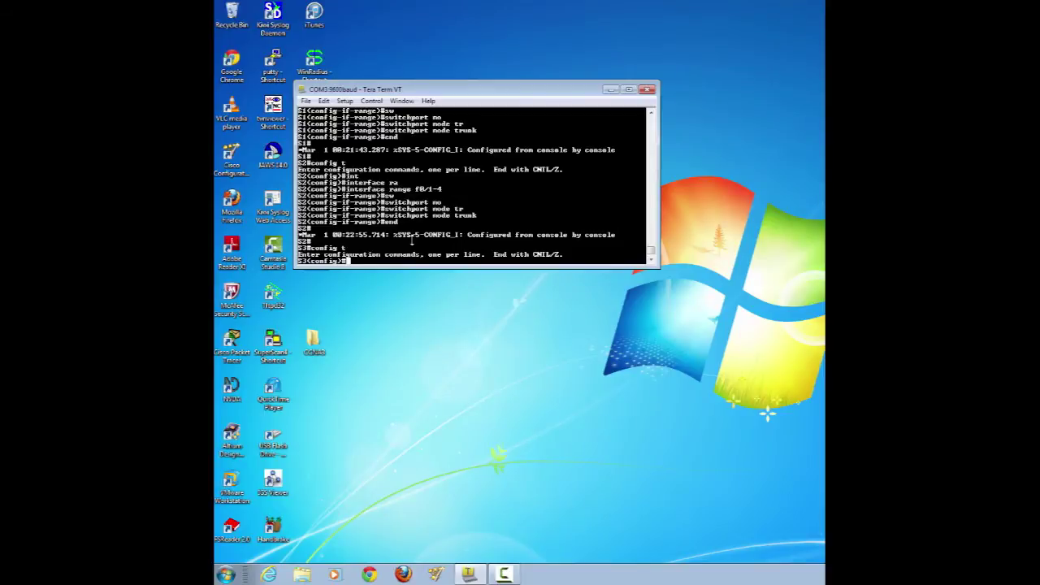
pyautogui.write('int')
pyautogui.press('Tab')
pyautogui.write('ra')
pyautogui.press('Tab')
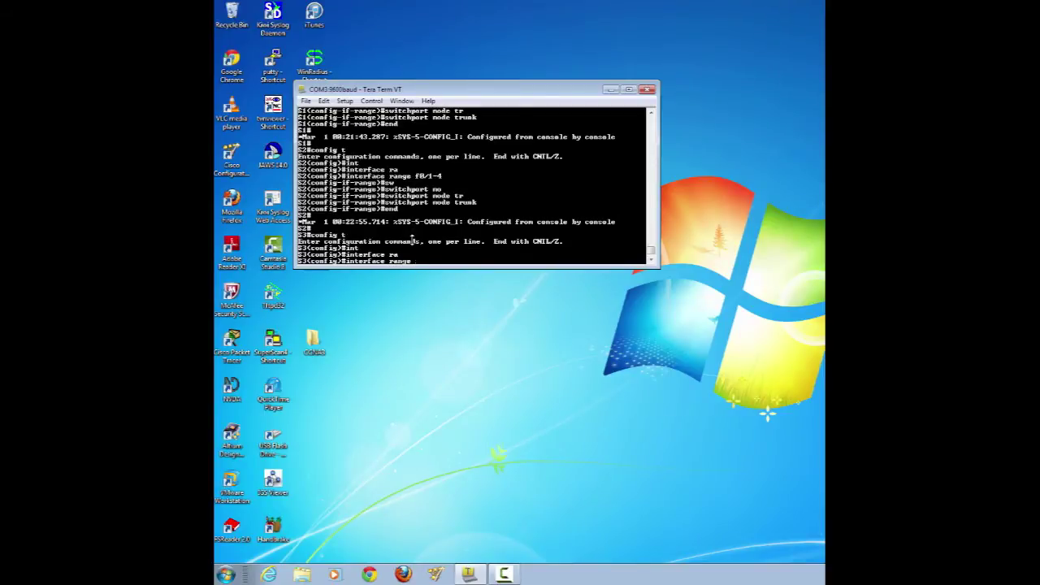
pyautogui.write('f0/1-4')
pyautogui.press('Return')
pyautogui.write('sw')
pyautogui.press('Tab')
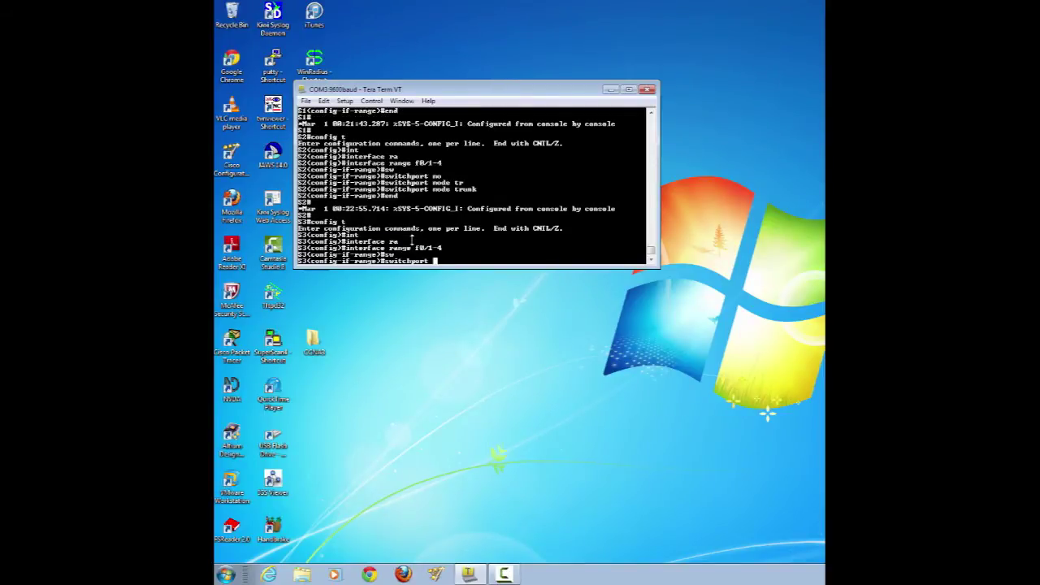
pyautogui.write('mo')
pyautogui.press('Tab')
pyautogui.write('tr')
pyautogui.press('Tab')
pyautogui.press('Return')
pyautogui.write('end')
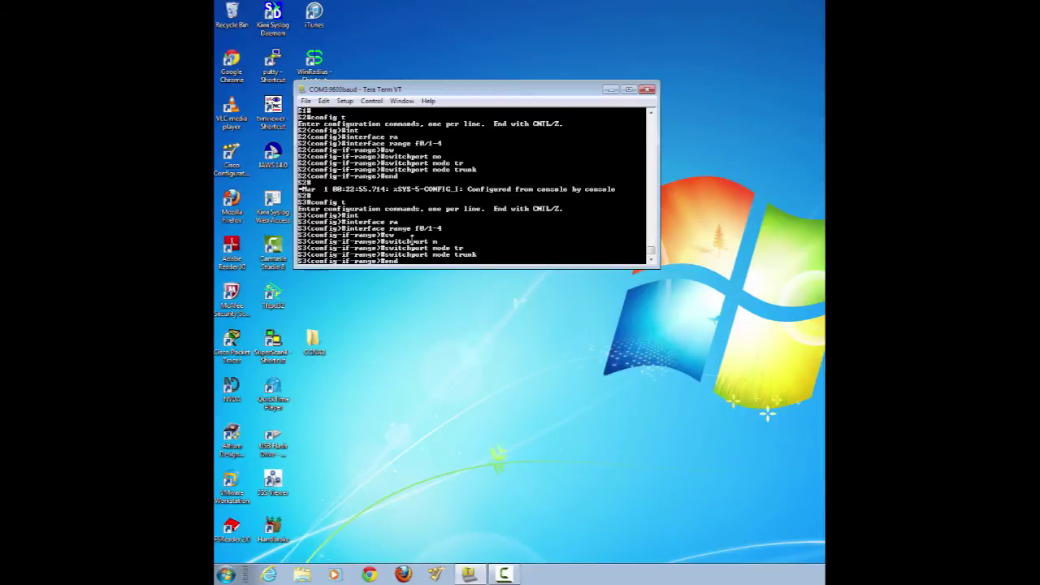
pyautogui.press('Return')
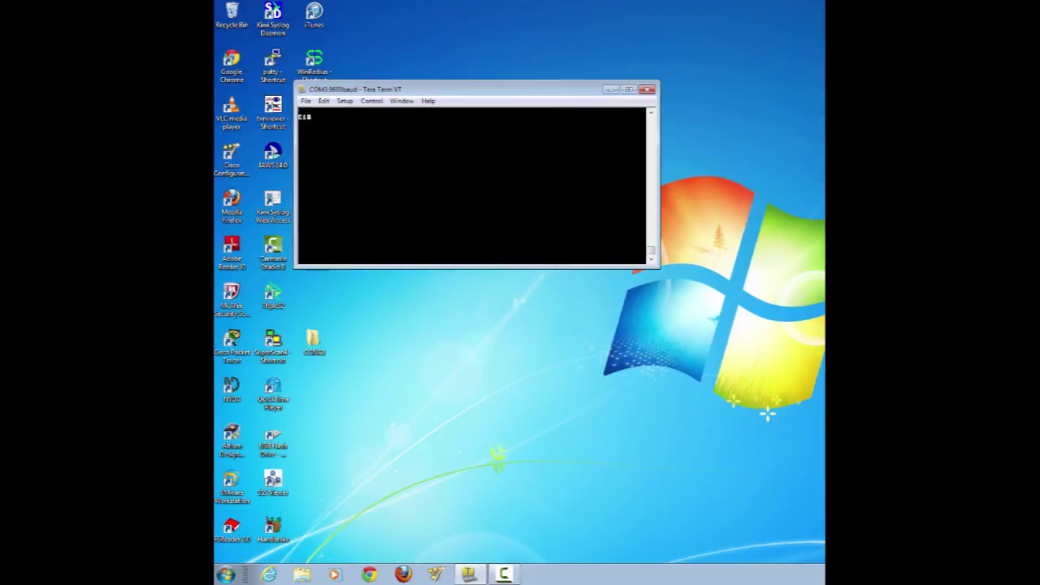
# - Apply no shutdown to S1's interface range f0/2, f0/4 to enable both ports
pyautogui.write('config t')
pyautogui.press('Return')
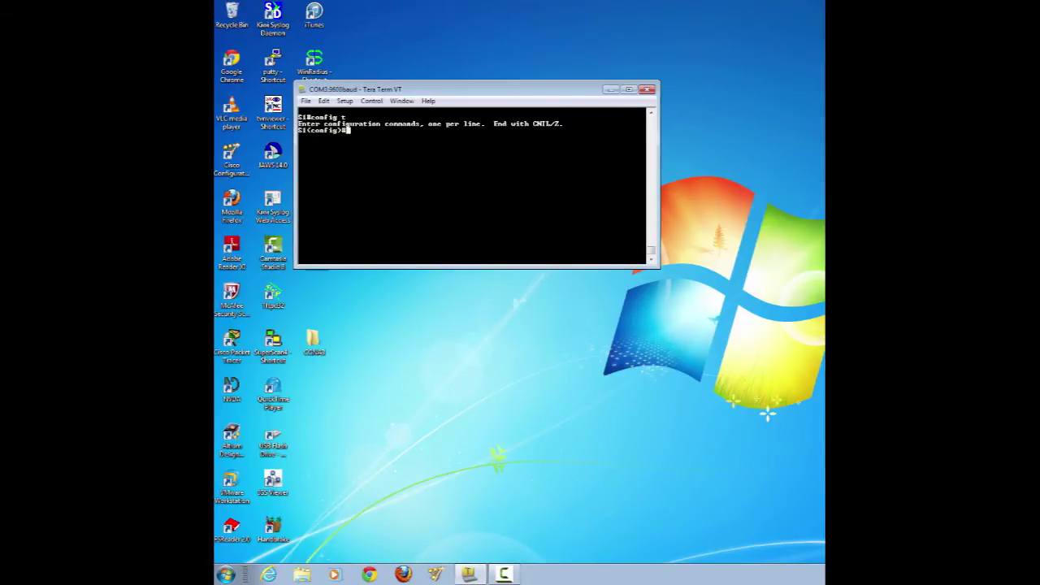
pyautogui.write('int')
pyautogui.press('Tab')
pyautogui.write('ra')
pyautogui.press('Tab')
pyautogui.write('f0/2,')
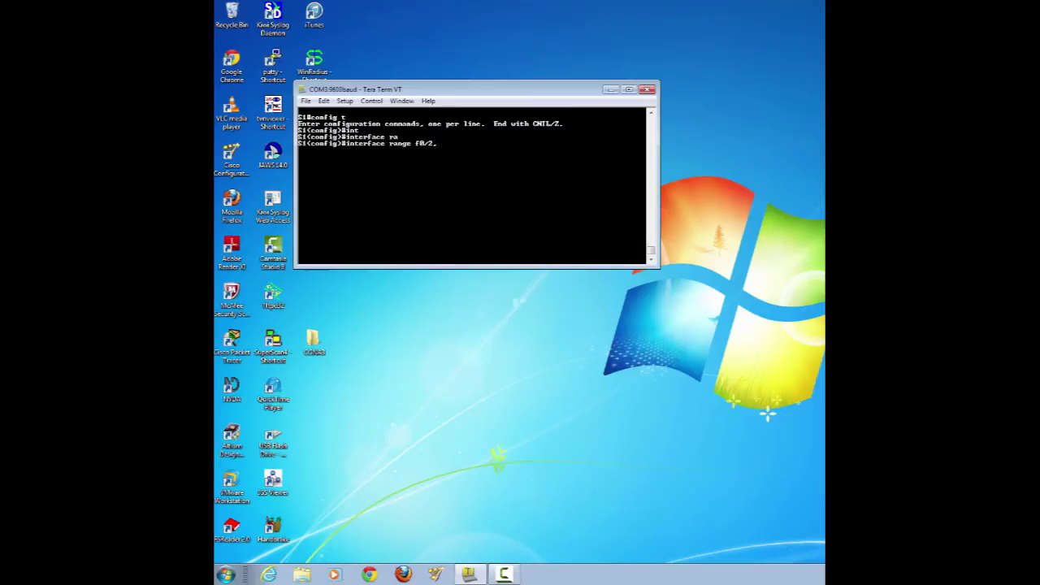
pyautogui.write(' f0/')
pyautogui.write('4')
pyautogui.press('Return')
pyautogui.write('no shu')
pyautogui.press('Tab')
pyautogui.press('Return')
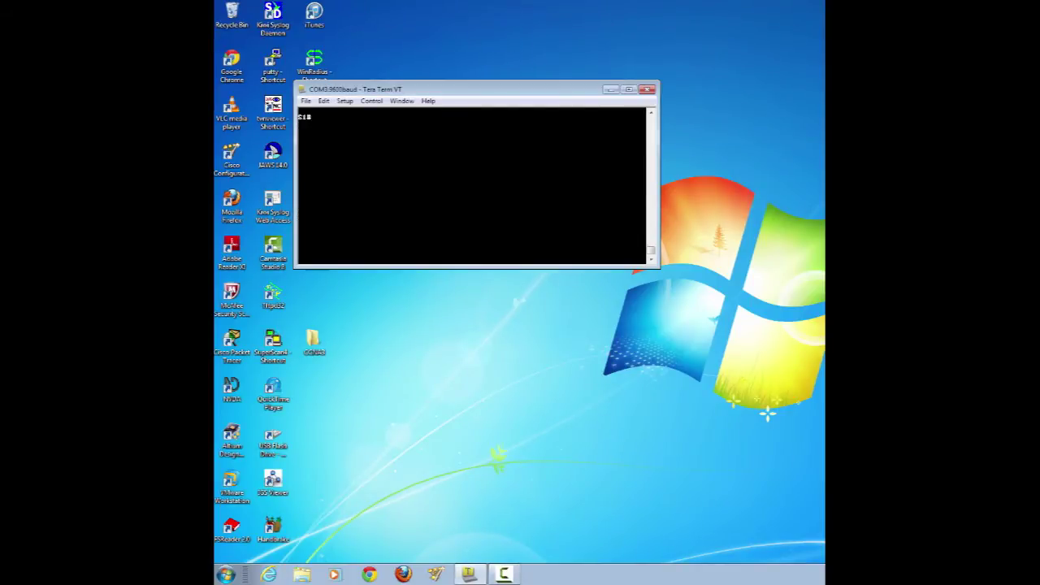
pyautogui.write('show spa')
pyautogui.press('Tab')
# - Show S1's spanning-tree status and mark its Bridge ID and Address lines
pyautogui.press('Return')
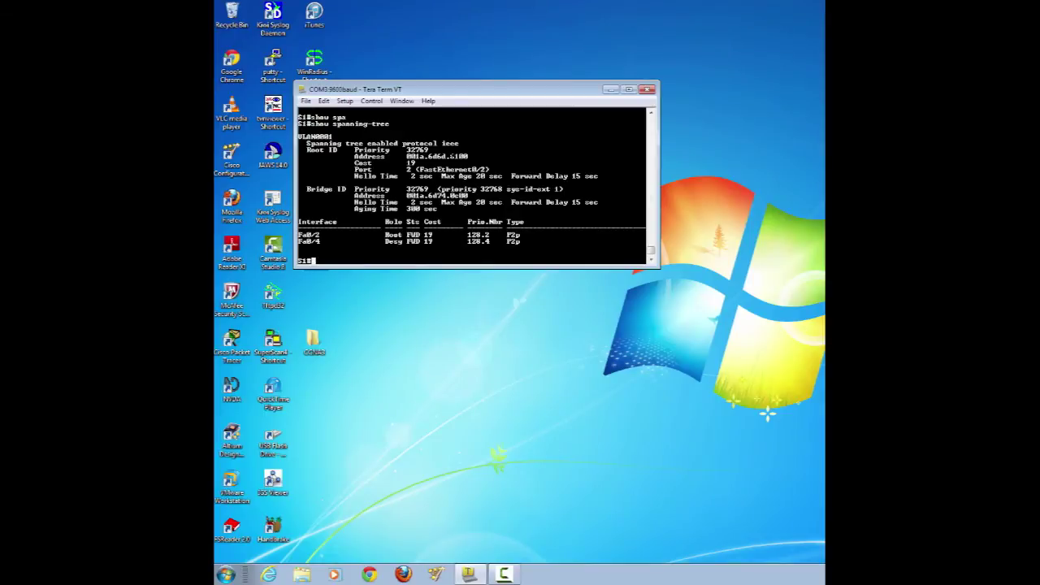
pyautogui.moveTo(302, 189); pyautogui.dragTo(500, 201)
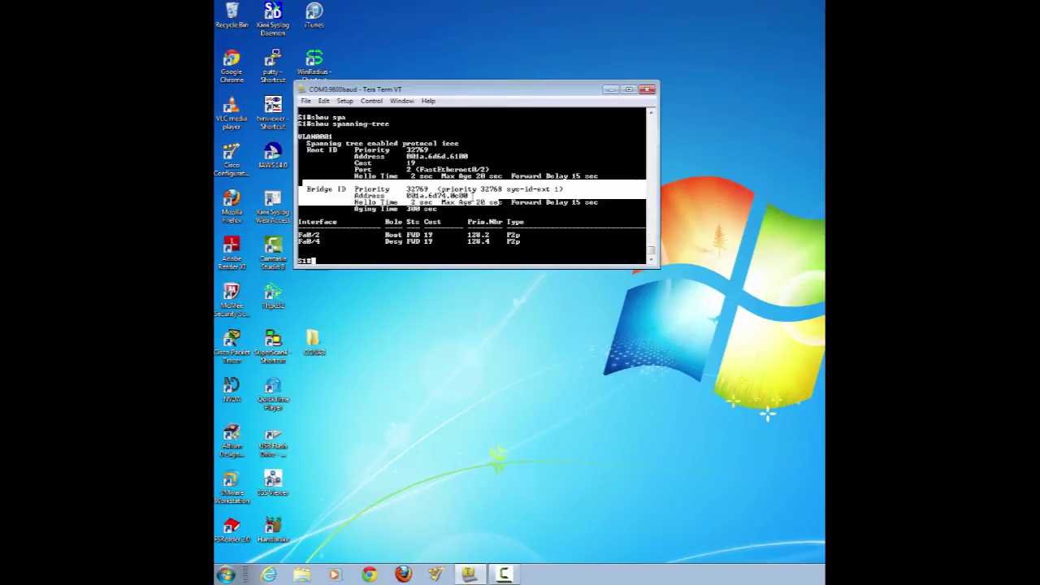
pyautogui.click(474, 195)
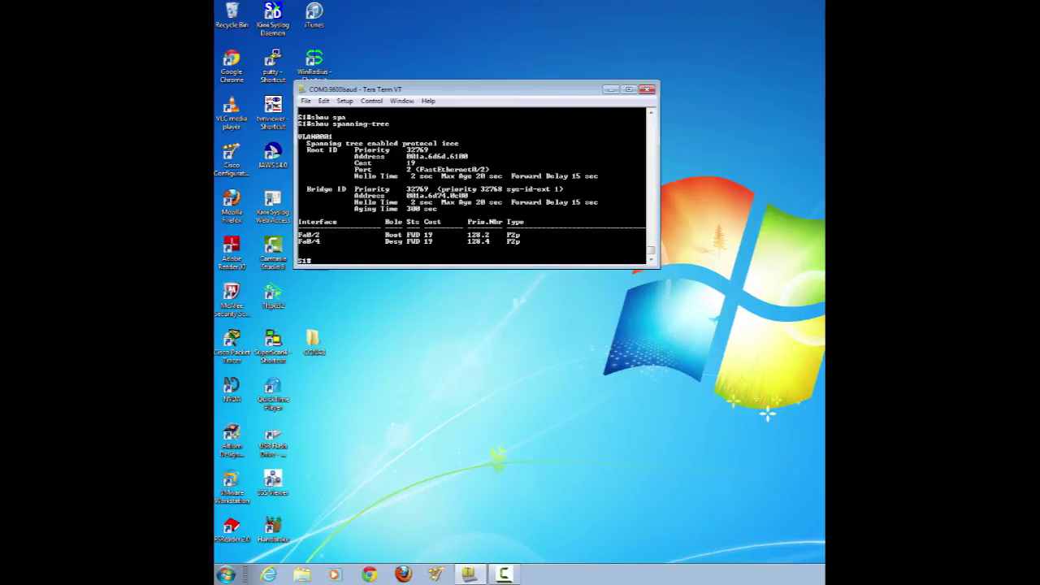
pyautogui.press('Return')
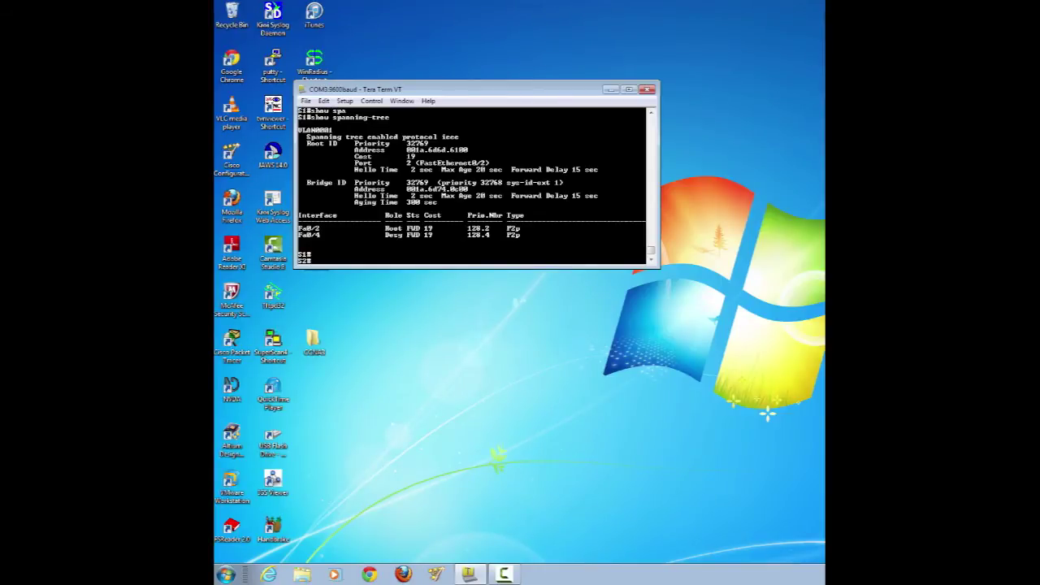
# - Run show spanning-tree on S2 and mark its Bridge ID and Address lines
pyautogui.write('show spann')
pyautogui.press('Tab')
pyautogui.press('Return')
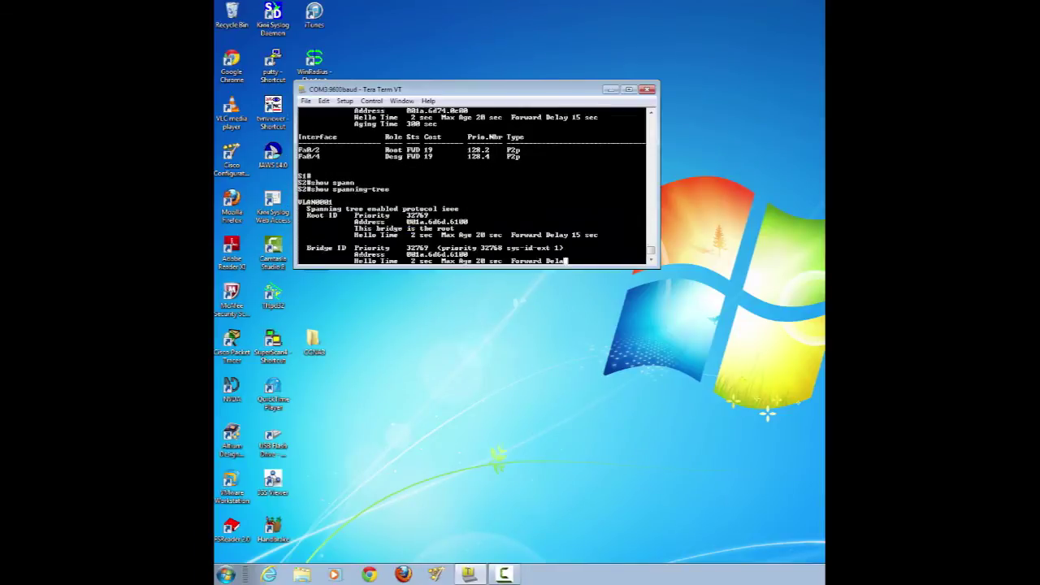
pyautogui.moveTo(307, 189); pyautogui.dragTo(471, 196)
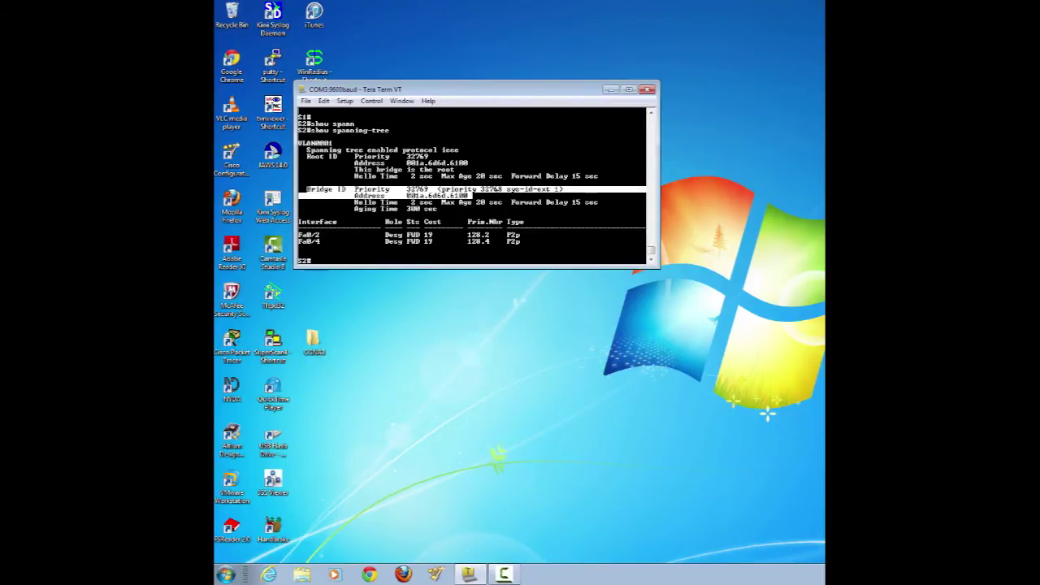
pyautogui.press('Return')
# - Run sh spanning-tree on S3 and mark its Bridge ID and Address lines
pyautogui.write('sh spa')
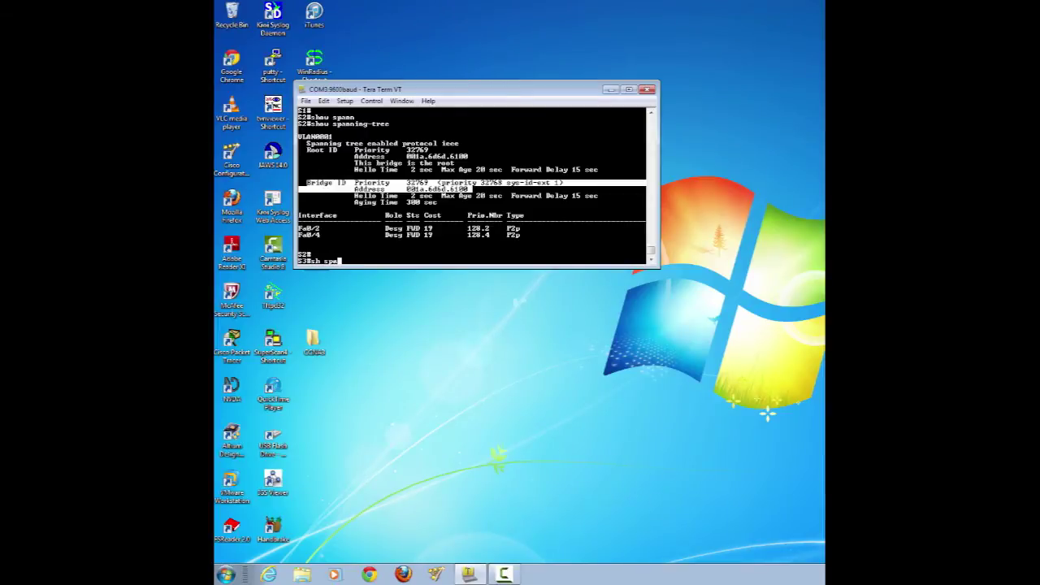
pyautogui.press('Tab')
pyautogui.press('Return')
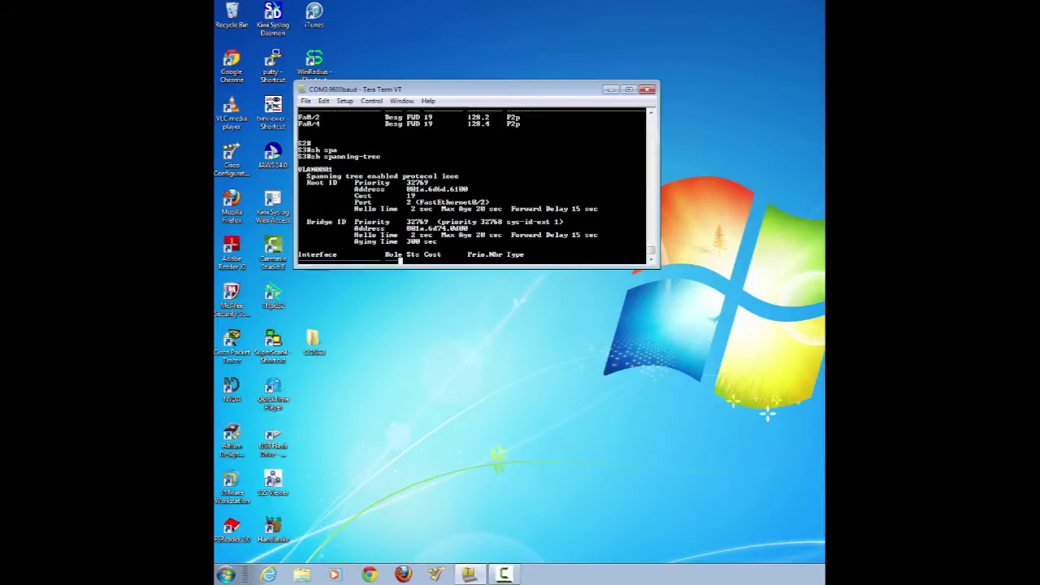
pyautogui.moveTo(308, 188); pyautogui.dragTo(470, 197)
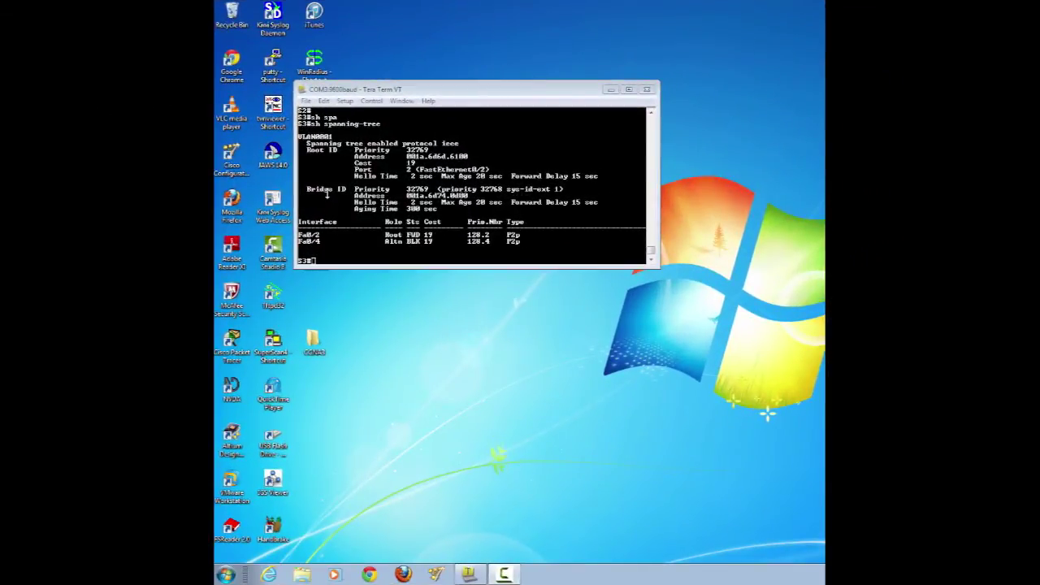
# - Mark the root bridge address and Fa0/4's Altn BLK row in S3's spanning-tree output
pyautogui.click(592, 141)
pyautogui.moveTo(405, 156); pyautogui.dragTo(468, 156)
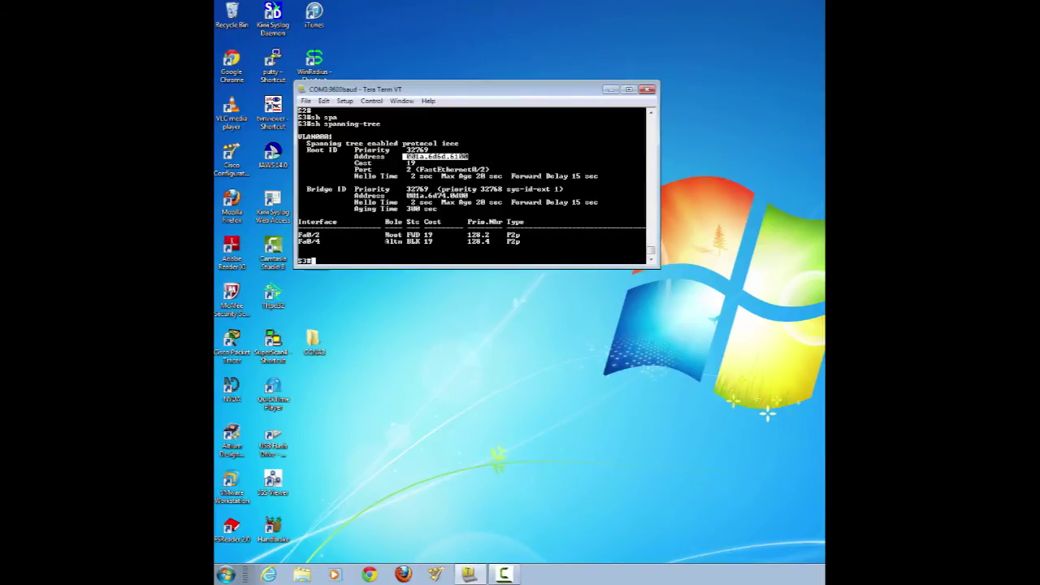
pyautogui.moveTo(385, 242); pyautogui.dragTo(421, 241)
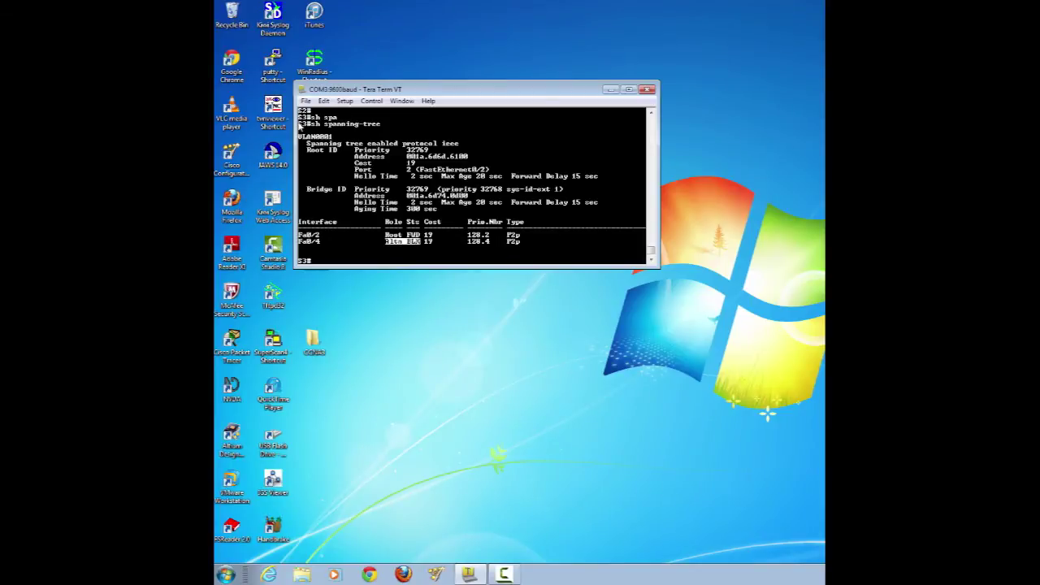
pyautogui.click(301, 122)
pyautogui.moveTo(299, 241); pyautogui.dragTo(406, 248)
pyautogui.click(407, 248)
# - Highlight the S3 hostname, its bridge ID address, and Fa0/4's BLK state
pyautogui.scroll(5, 471, 187)
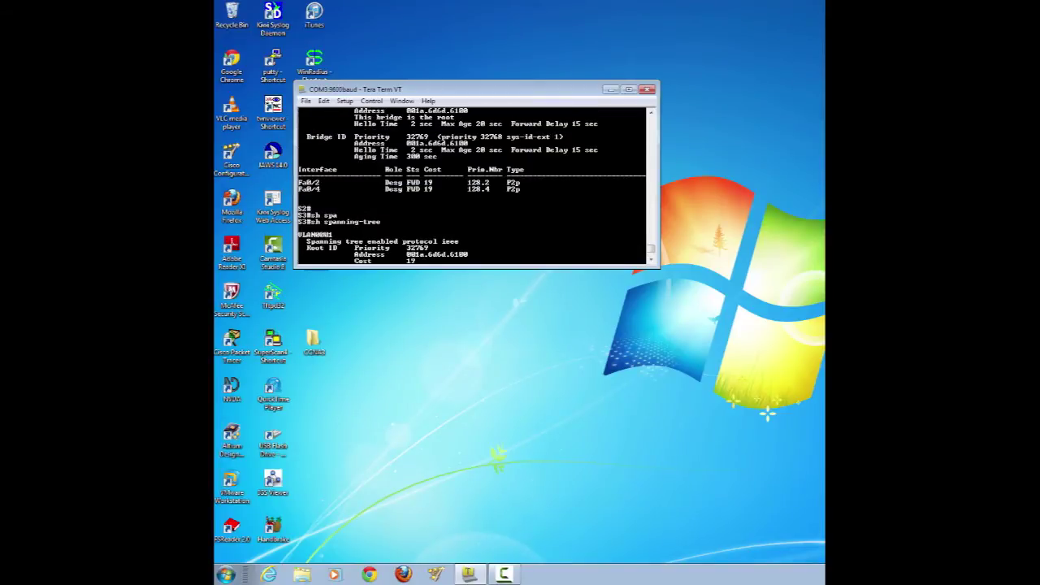
pyautogui.scroll(3, 471, 187)
pyautogui.scroll(-6, 472, 186)
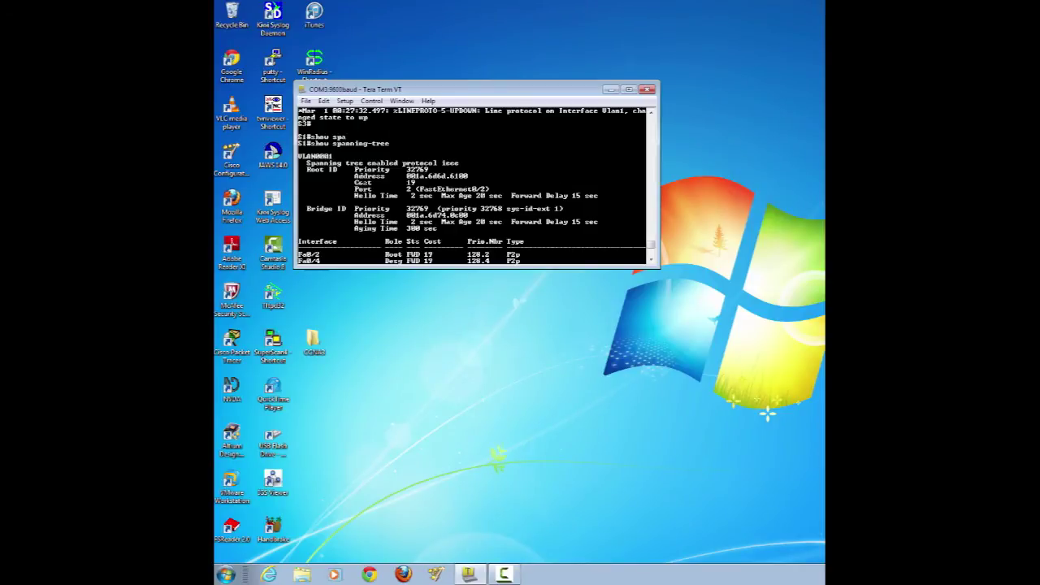
pyautogui.scroll(-3, 471, 186)
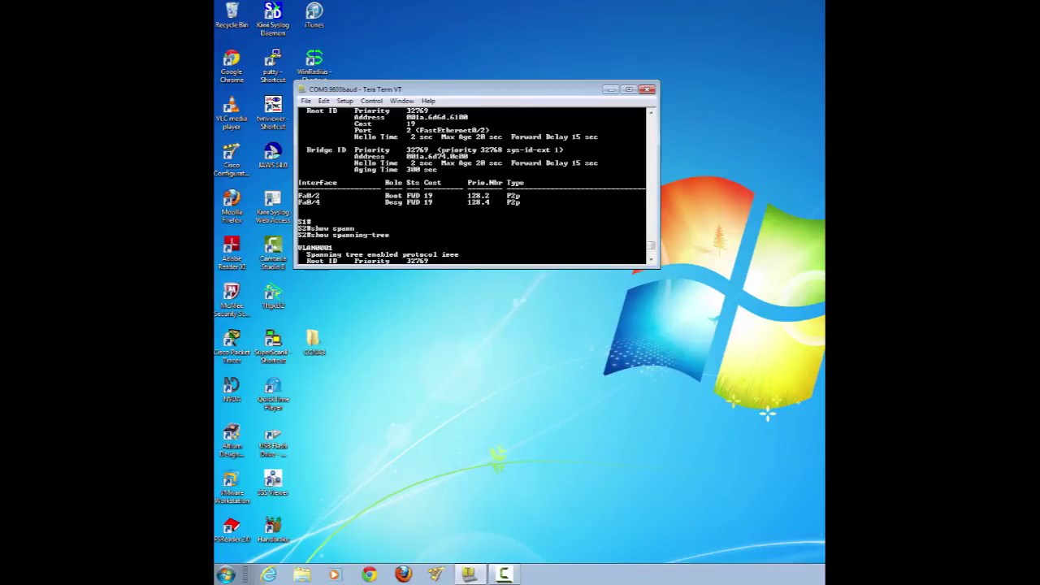
pyautogui.moveTo(406, 156); pyautogui.dragTo(468, 156)
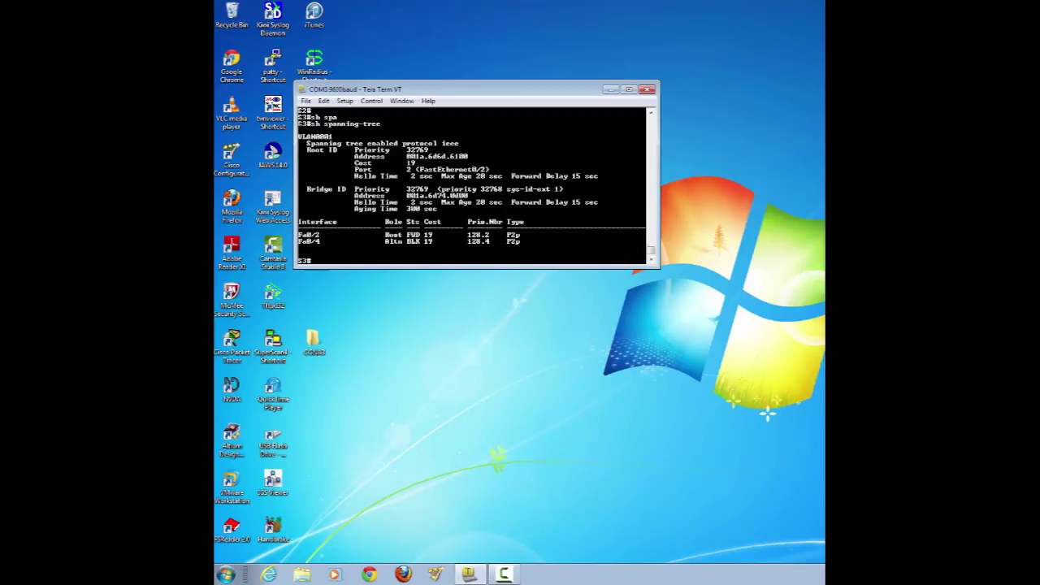
pyautogui.moveTo(297, 124); pyautogui.dragTo(311, 123)
pyautogui.moveTo(406, 195); pyautogui.dragTo(473, 195)
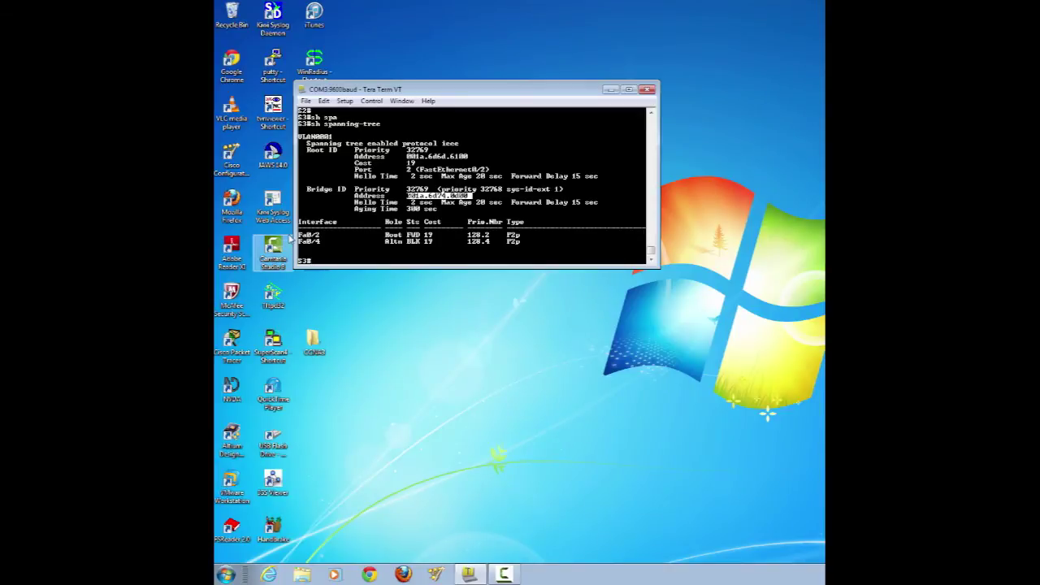
pyautogui.moveTo(406, 241); pyautogui.dragTo(421, 241)
pyautogui.click(315, 260)
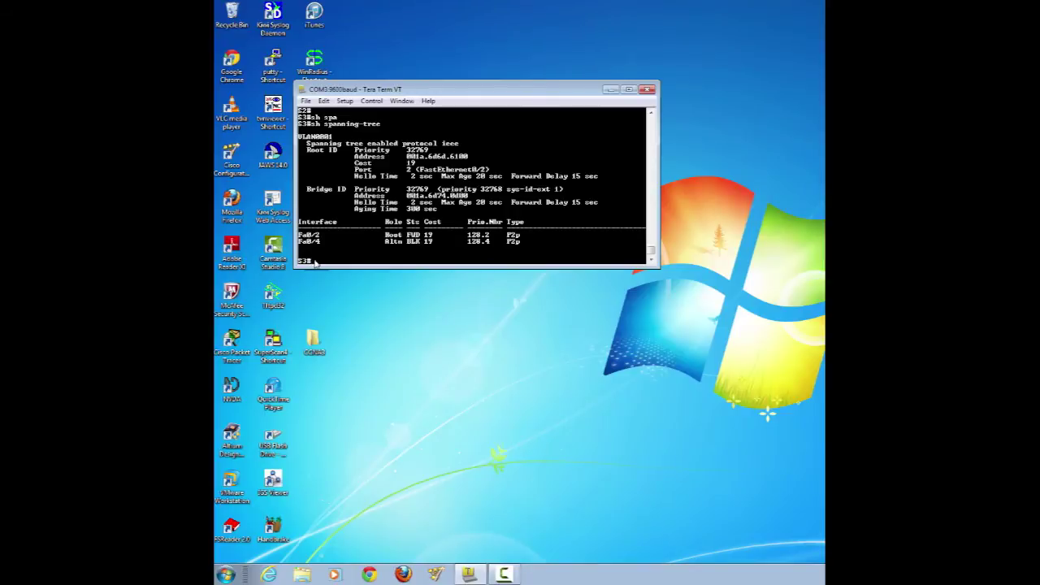
pyautogui.press('Return')
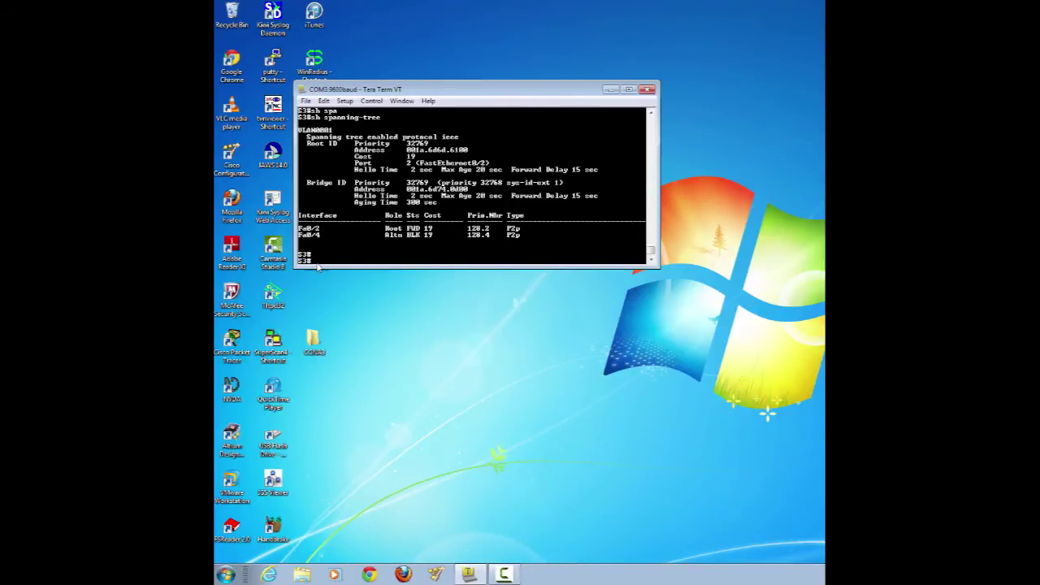
# - Give S3's interface f0/2 a spanning-tree cost of 18, then exit with Ctrl+Z
pyautogui.write('config t')
pyautogui.press('Return')
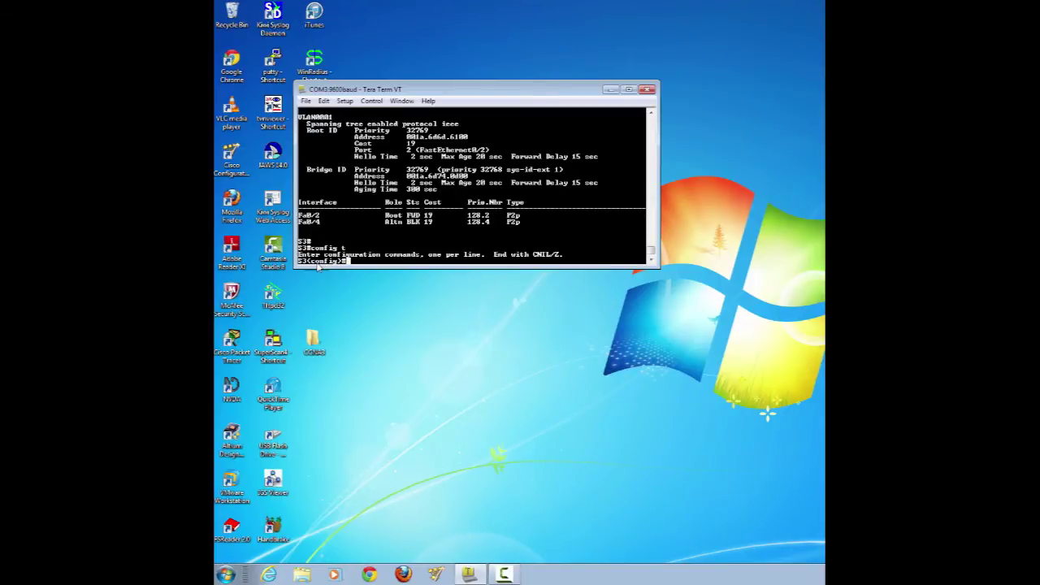
pyautogui.write('interface')
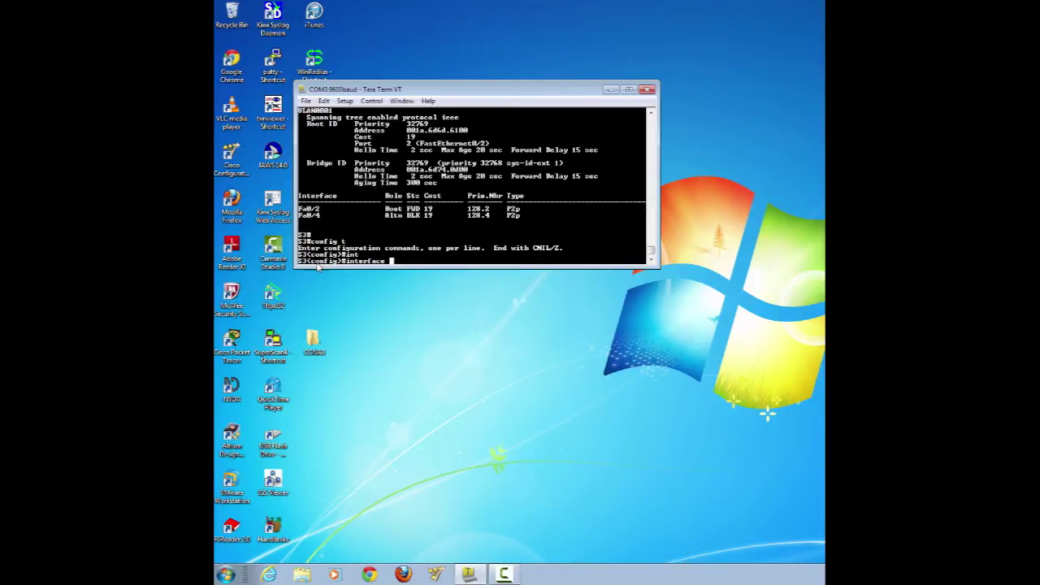
pyautogui.write('f0/2')
pyautogui.press('Return')
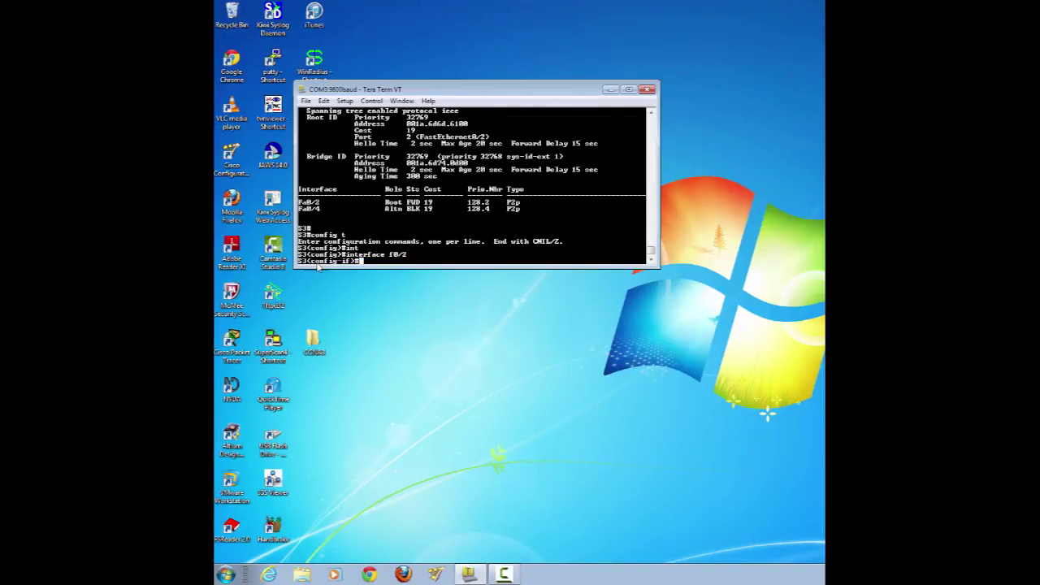
pyautogui.write('spa')
pyautogui.press('Tab')
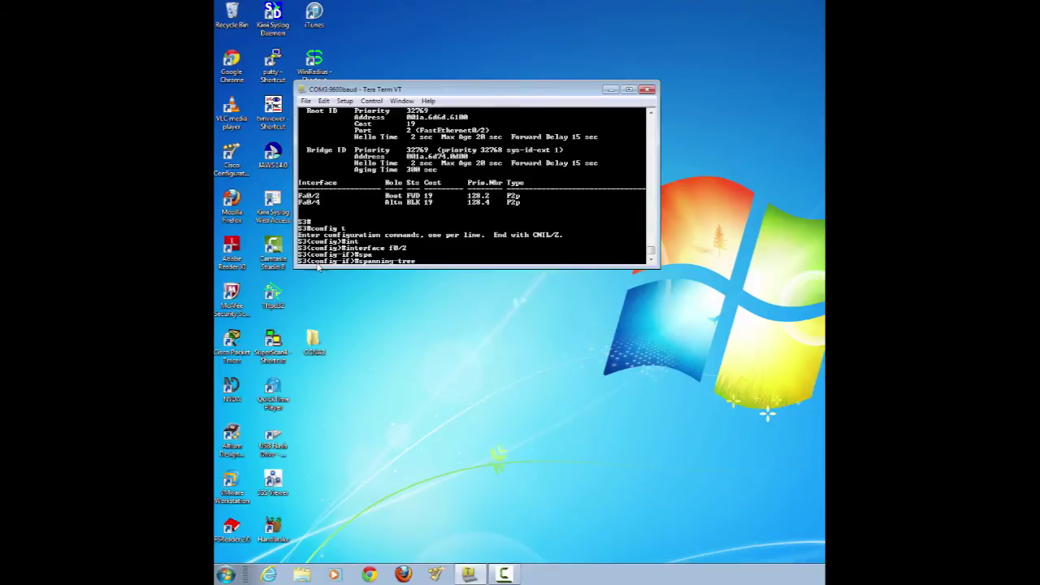
pyautogui.write('co')
pyautogui.press('Tab')
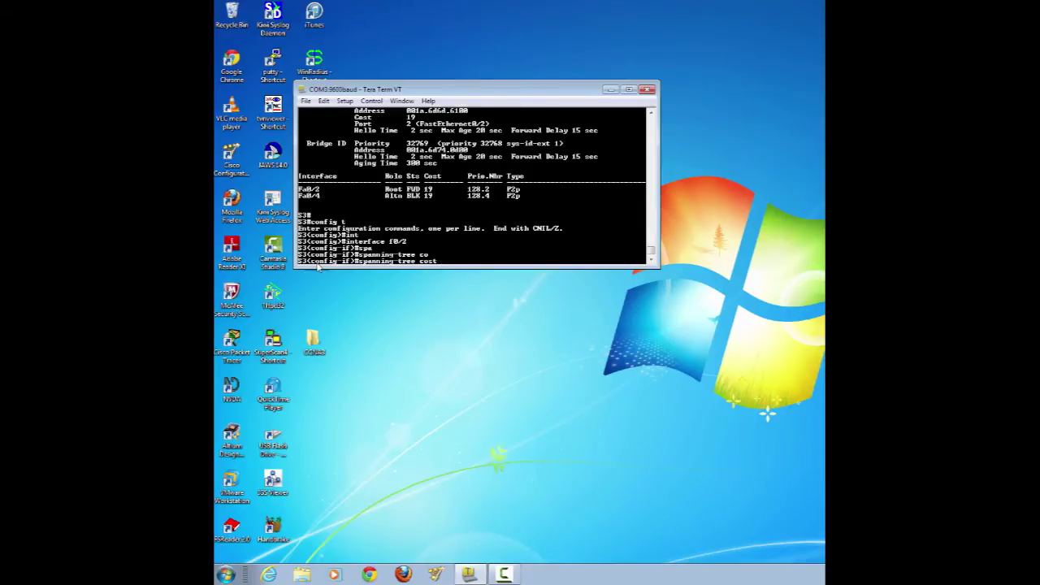
pyautogui.write('18')
pyautogui.press('Return')
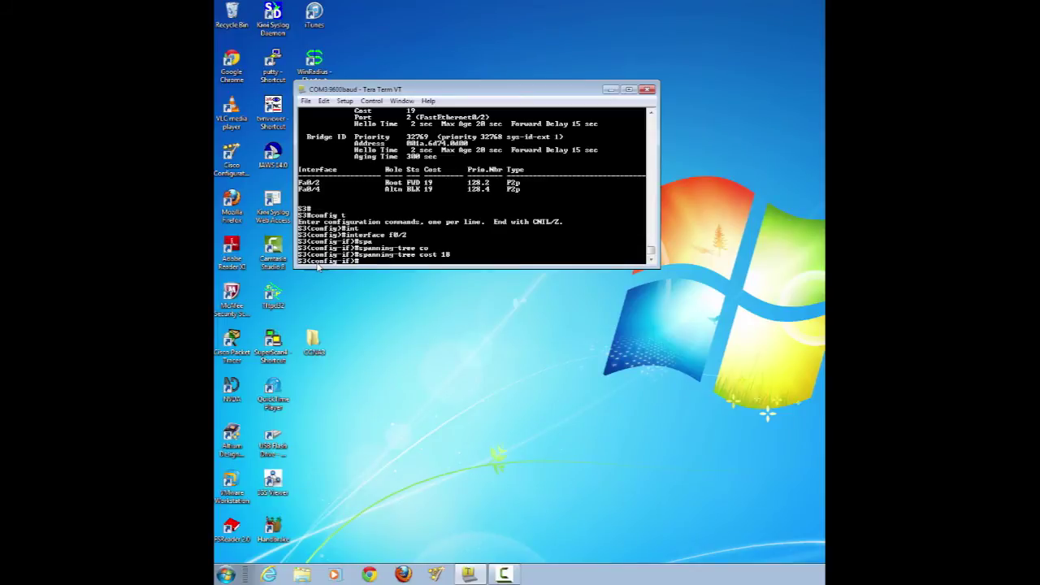
pyautogui.hotkey('ctrl', 'z')
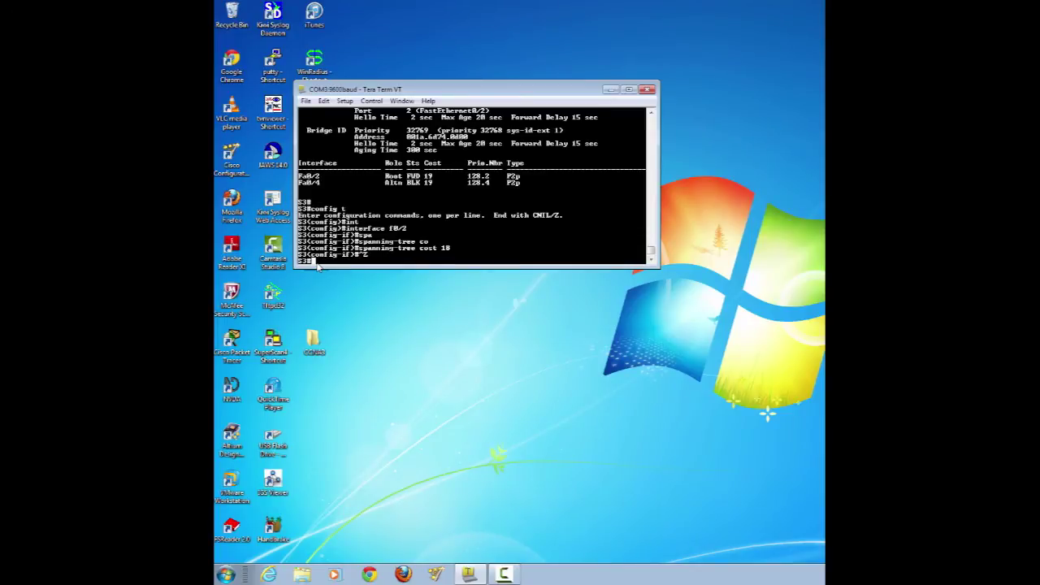
# - Rerun sh spanning-tree on S3 until Fa0/4 moves from listening and learning to FWD
pyautogui.write('sh spanning-tree')
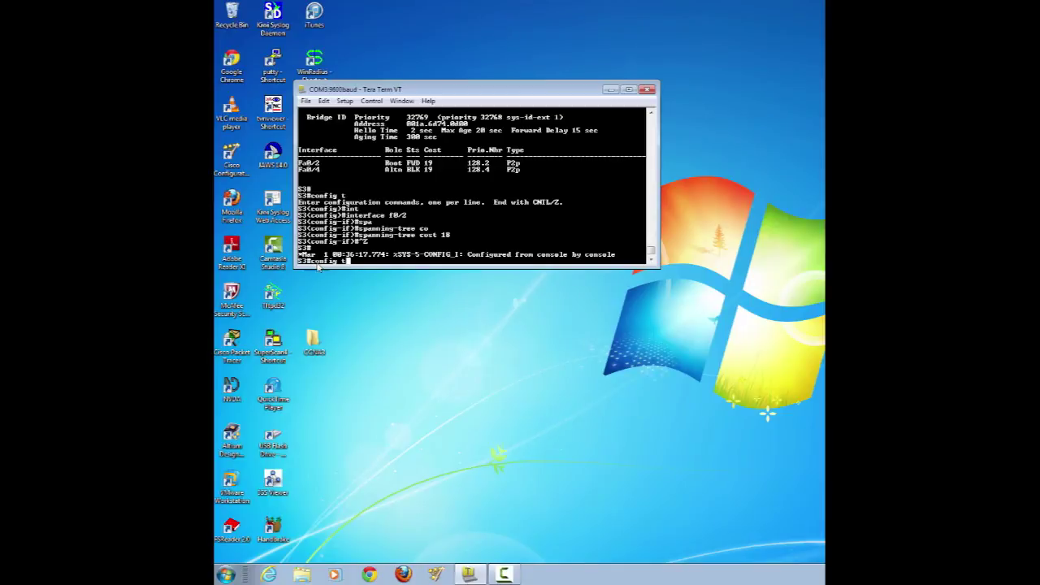
pyautogui.press('Return')
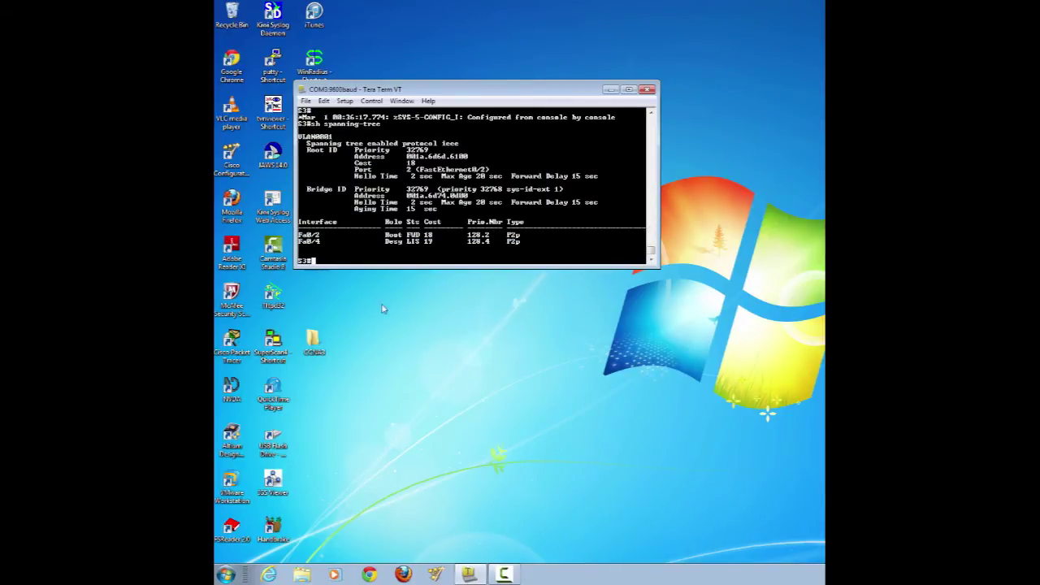
pyautogui.moveTo(398, 241); pyautogui.dragTo(420, 241)
pyautogui.press('Up')
pyautogui.press('Return')
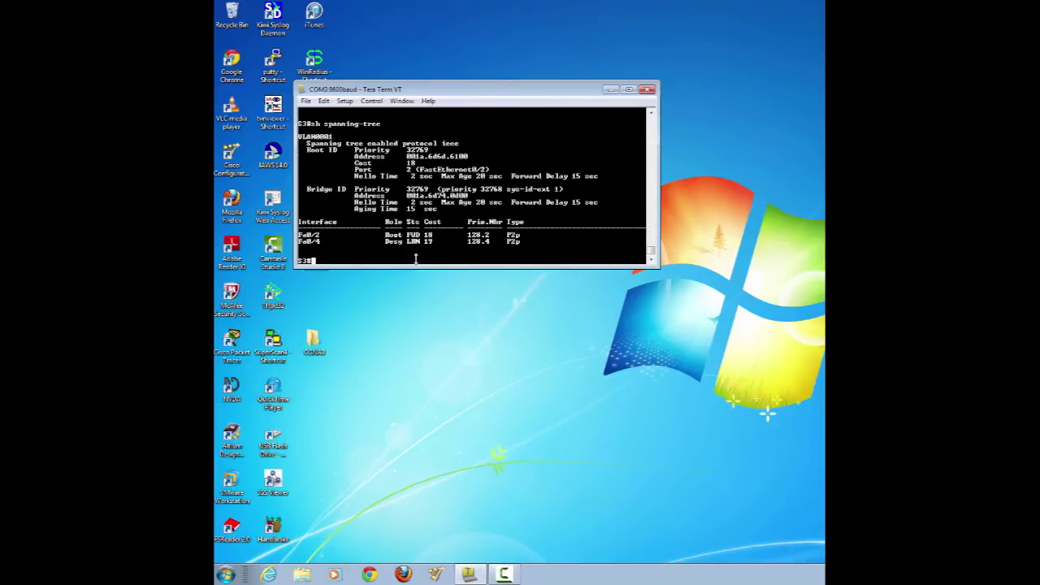
pyautogui.doubleClick(414, 242)
pyautogui.press('Up')
pyautogui.press('Return')
pyautogui.doubleClick(414, 242)
pyautogui.press('Return')
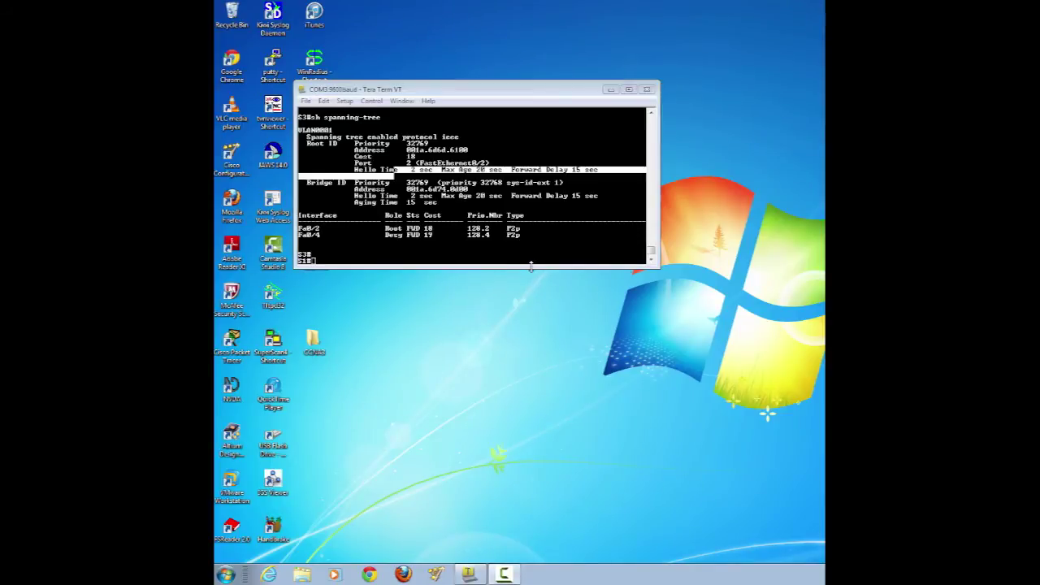
# - Show S1's spanning-tree status and highlight its Fa0/4 Altn BLK 19 entry
pyautogui.click(337, 261)
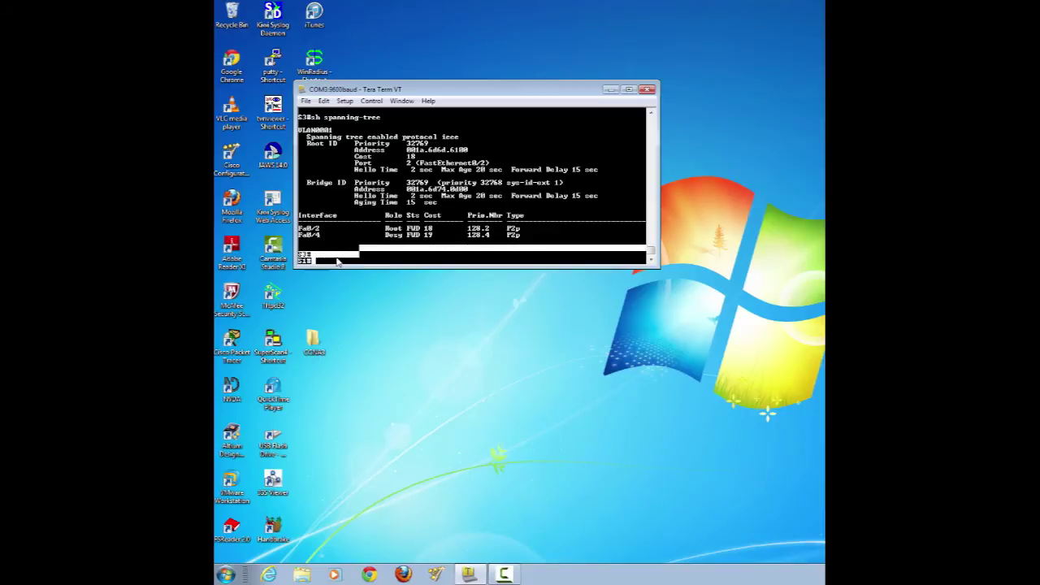
pyautogui.write('show span')
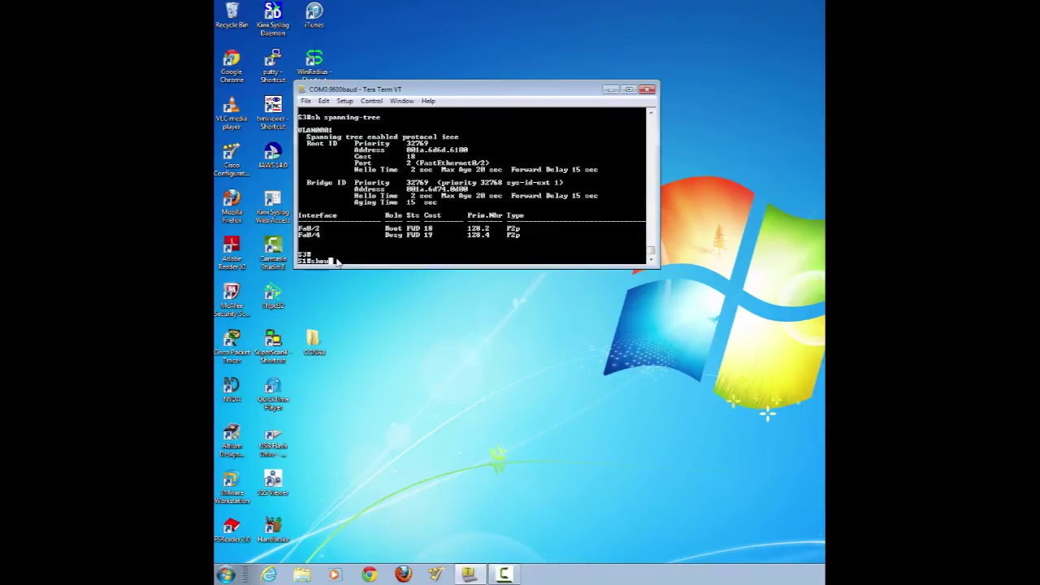
pyautogui.press('Tab')
pyautogui.press('Return')
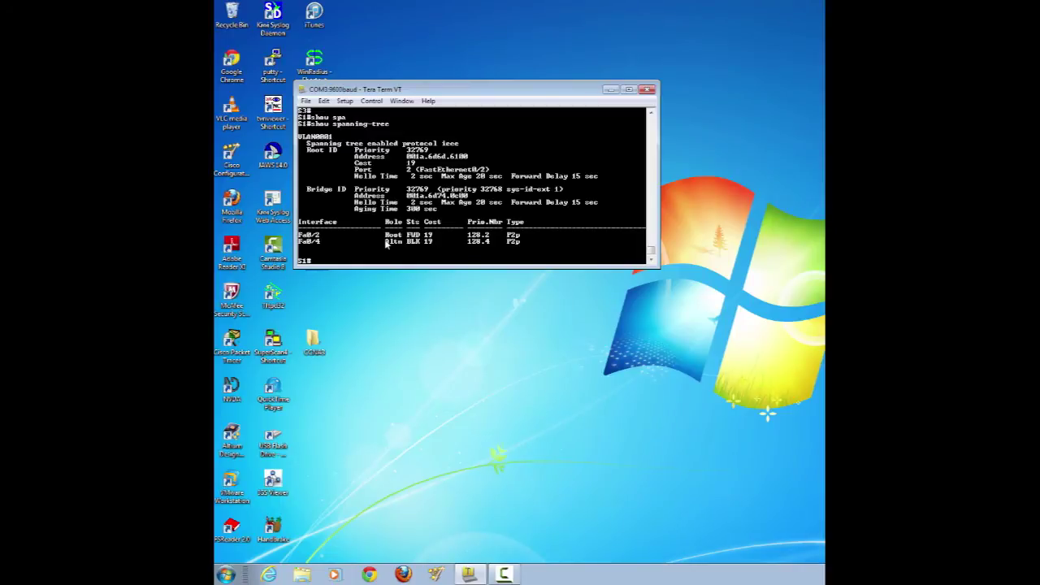
pyautogui.moveTo(385, 242); pyautogui.dragTo(429, 241)
pyautogui.scroll(5, 431, 242)
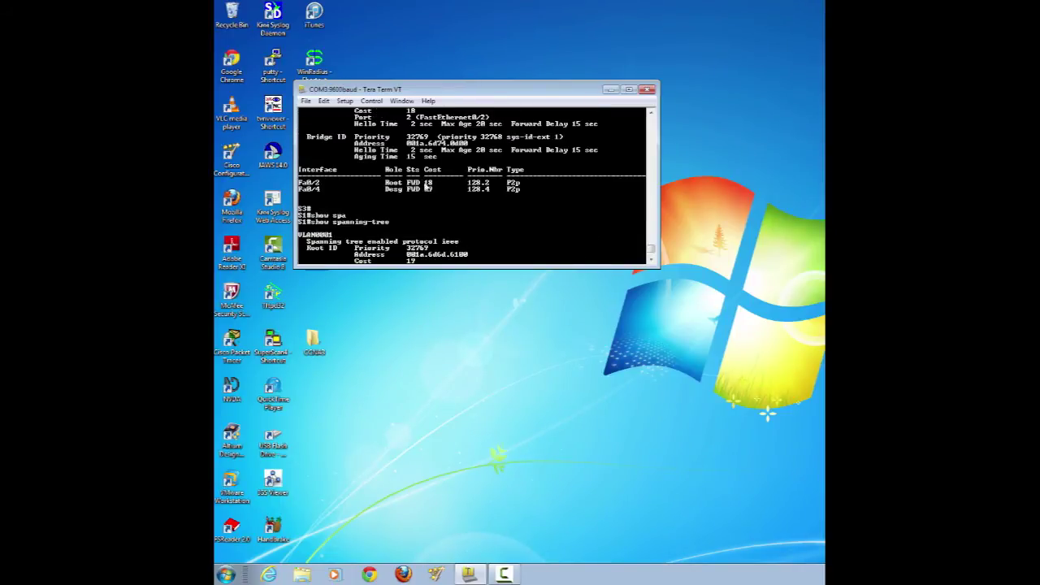
pyautogui.scroll(-5, 439, 211)
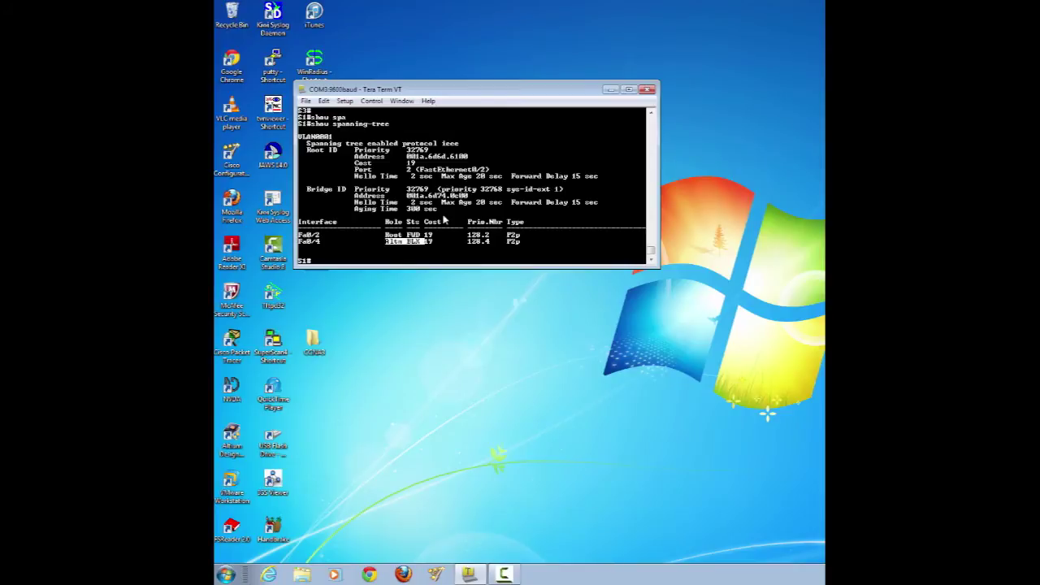
pyautogui.click(345, 265)
# - Enter 'no spanning-tree cost 18' on S3's interface f0/2, then exit twice to privileged mode
pyautogui.press('Return')
pyautogui.press('Return')
pyautogui.press('Return')
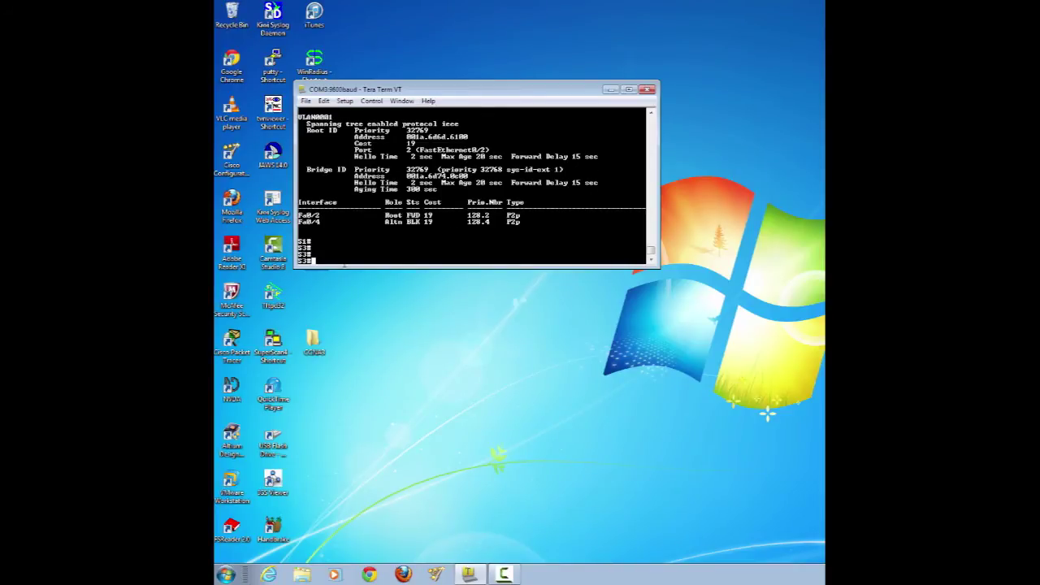
pyautogui.write('config t')
pyautogui.press('Return')
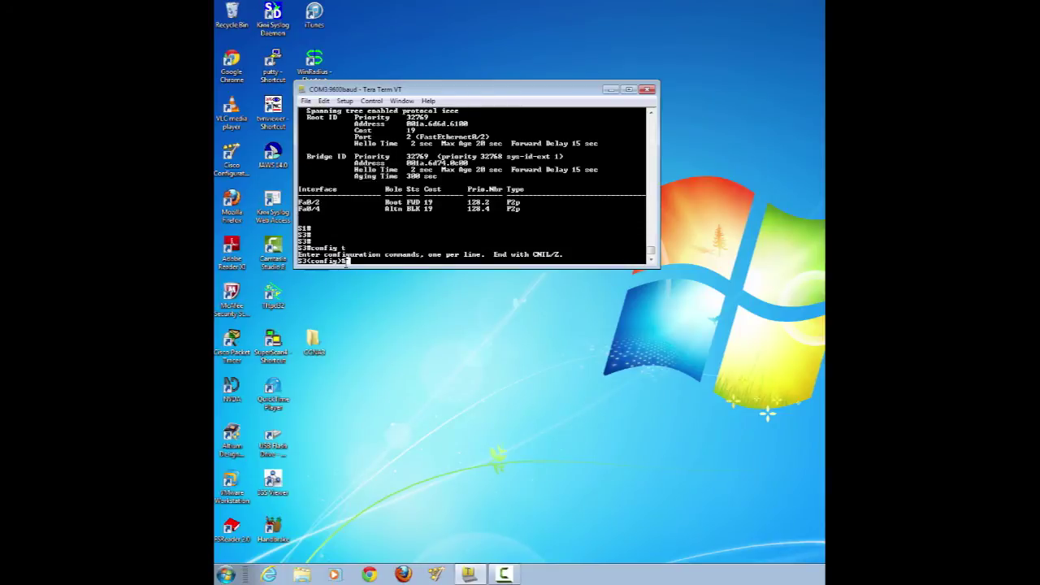
pyautogui.write('int')
pyautogui.press('Tab')
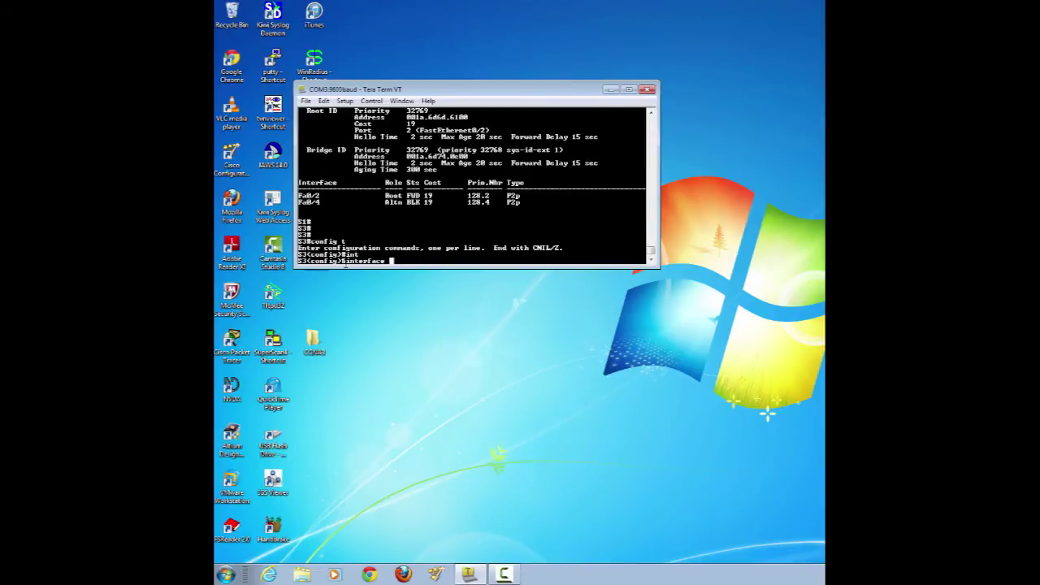
pyautogui.write('f0/2')
pyautogui.press('Return')
pyautogui.write('no ')
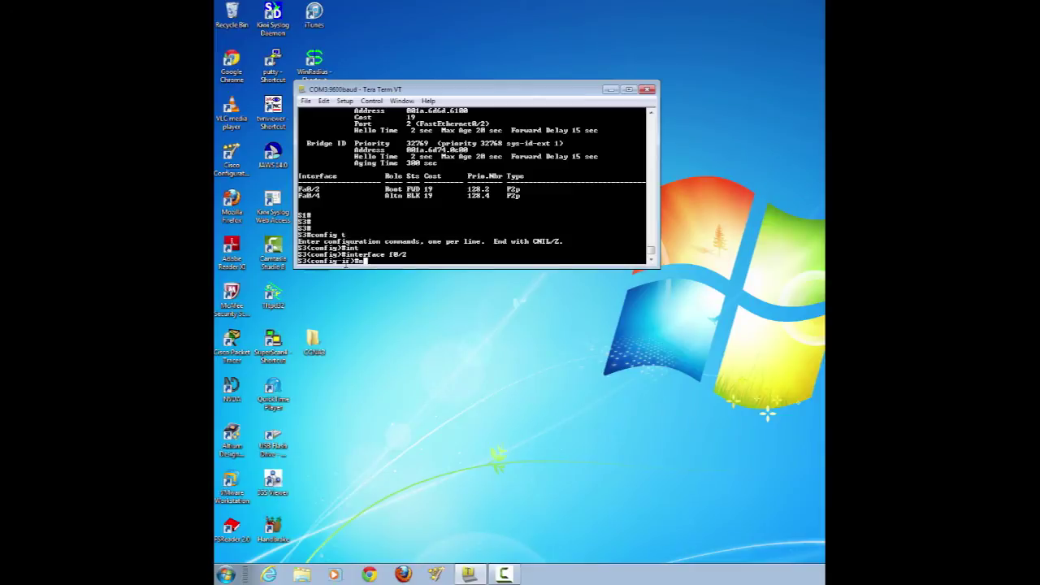
pyautogui.write('spanning-tree cost 18')
pyautogui.press('Return')
pyautogui.write('exit')
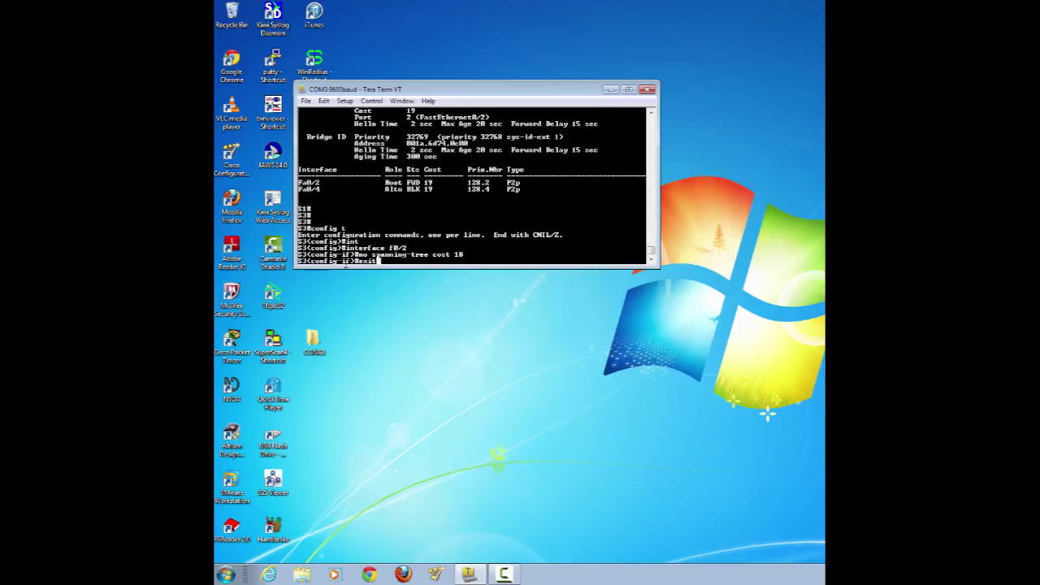
pyautogui.press('Return')
pyautogui.write('exit')
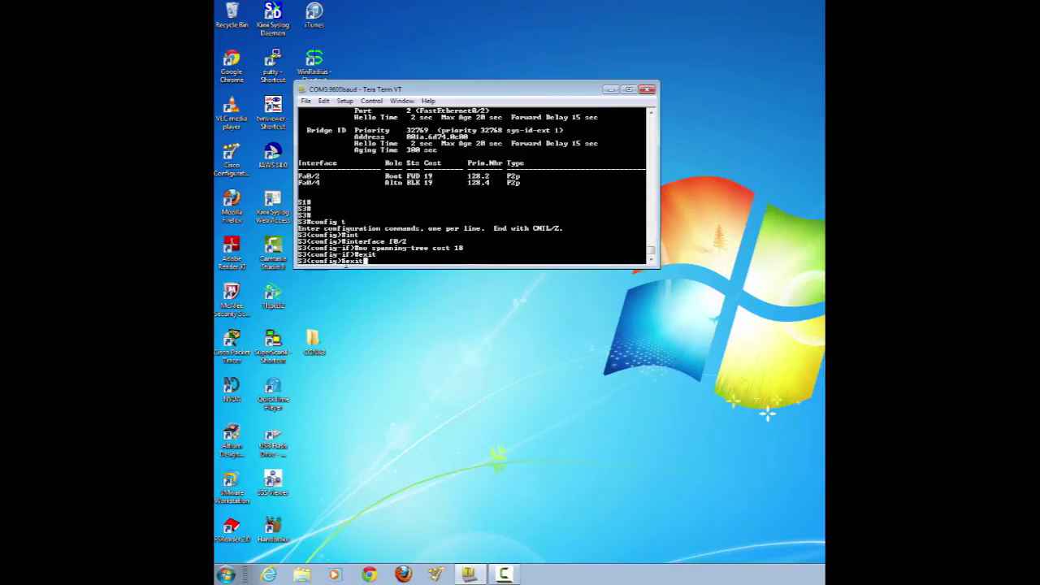
pyautogui.press('Return')
# - Run show spanning-tree and repeat it twice to watch the port states change
pyautogui.write('sh spanning-tree')
pyautogui.press('Return')
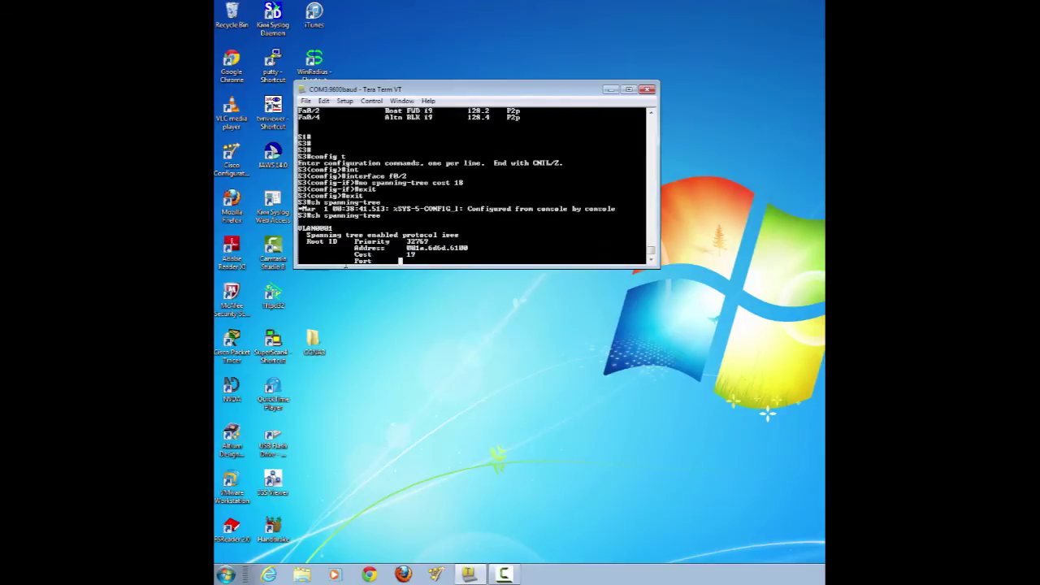
pyautogui.press('Up')
pyautogui.press('Return')
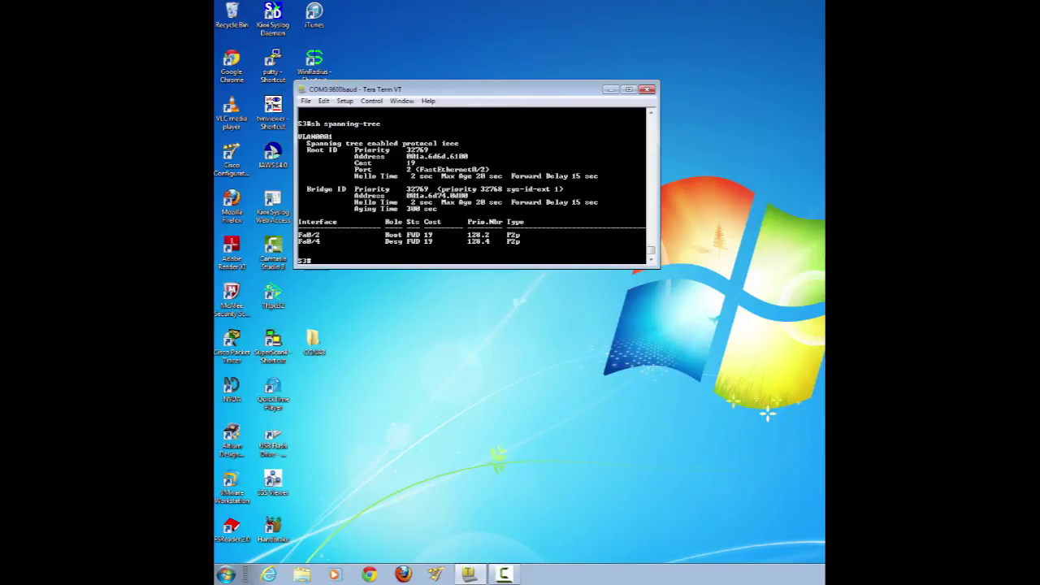
pyautogui.press('Up')
pyautogui.press('Return')
# - Re-run show spanning-tree on S1 until Fa0/4 reads Desg FWD, then highlight FWD and the table header
pyautogui.press('Return')
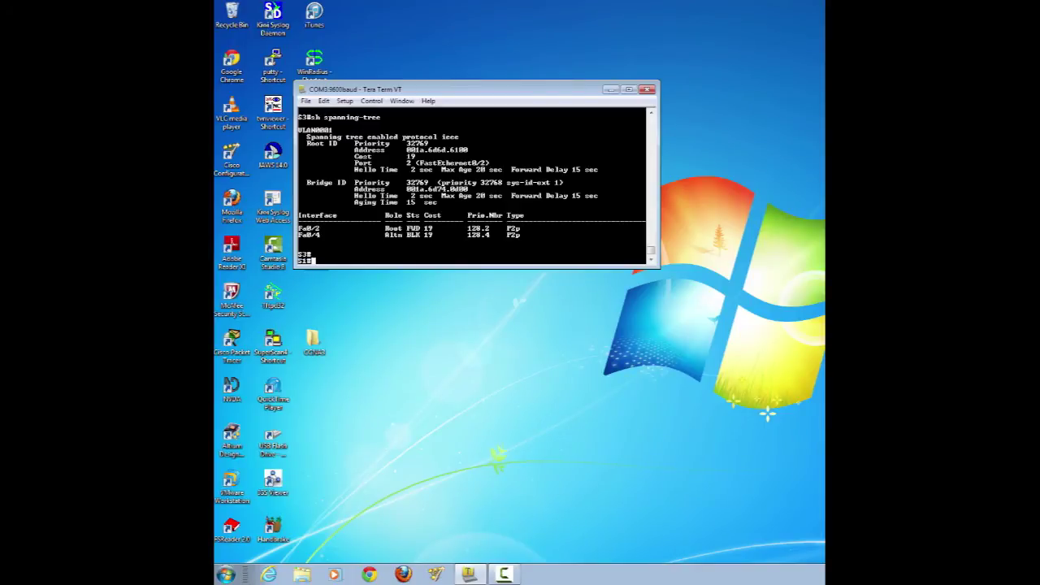
pyautogui.press('Up')
pyautogui.press('Return')
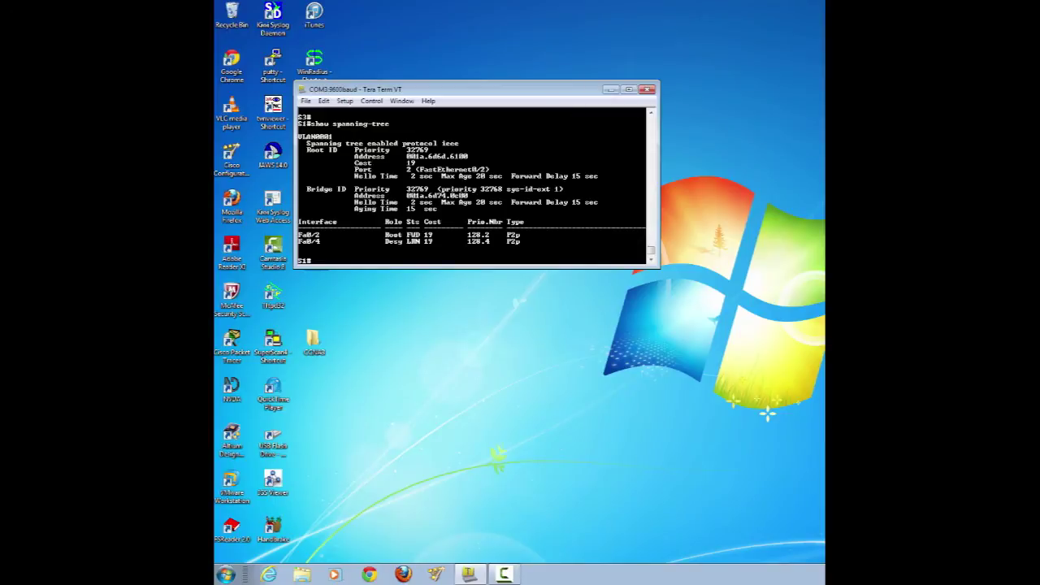
pyautogui.press('Up')
pyautogui.press('Return')
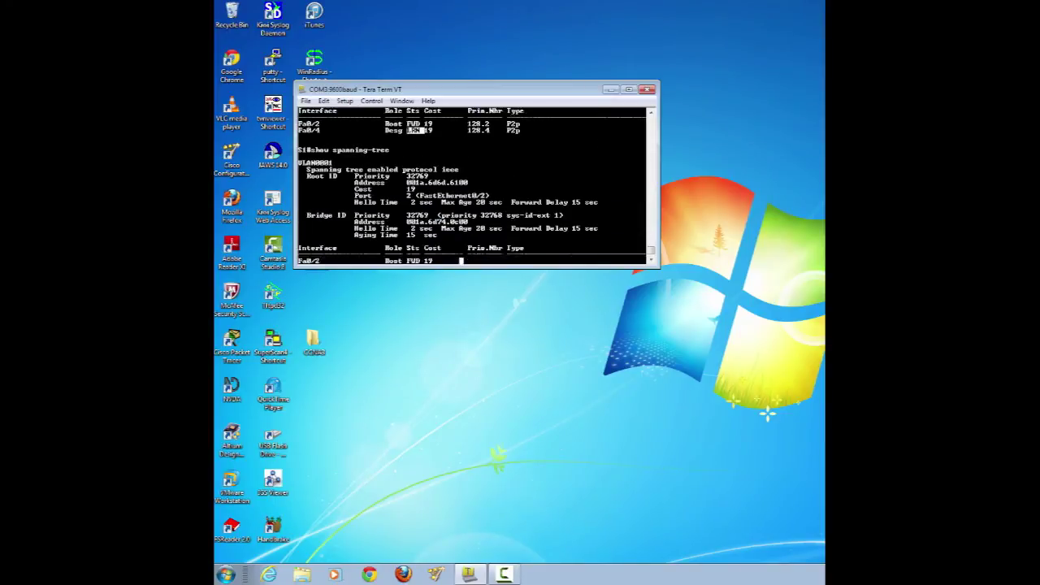
pyautogui.press('Up')
pyautogui.press('Return')
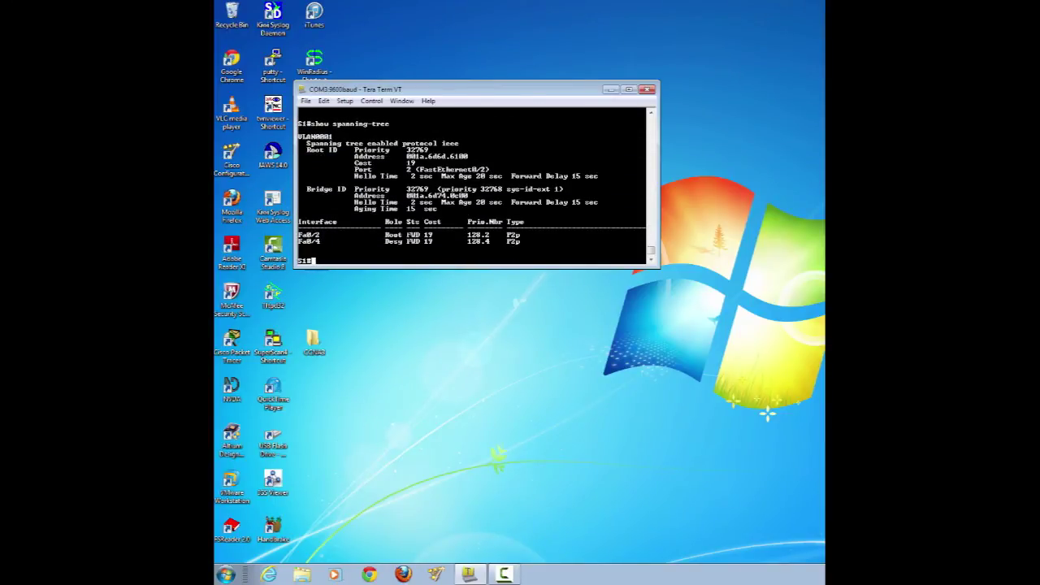
pyautogui.doubleClick(412, 242)
pyautogui.moveTo(459, 221); pyautogui.dragTo(455, 229)
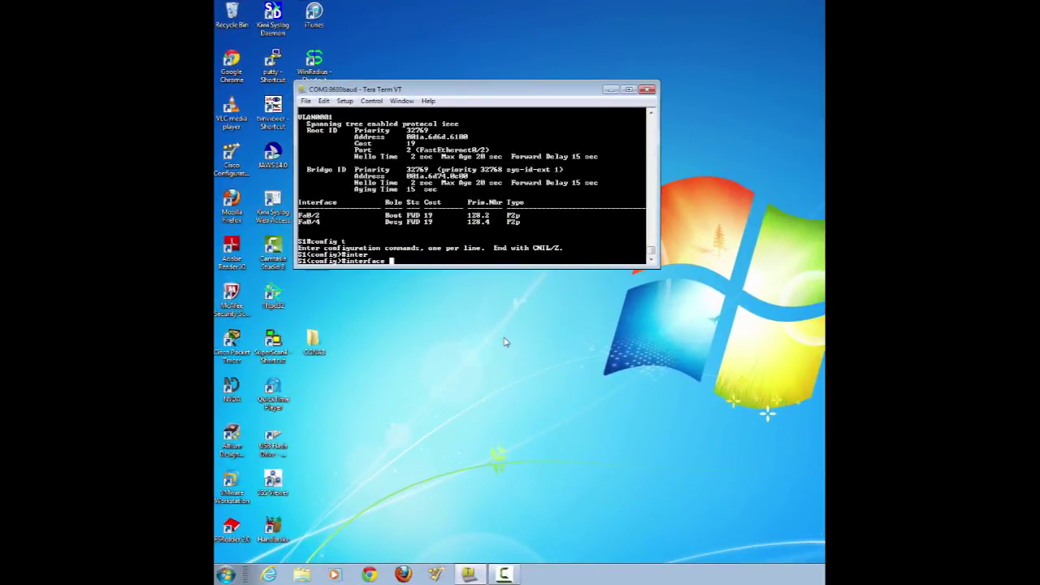
# - On S1, apply no shutdown to interface range f0/1, f0/3 and return with end
pyautogui.write('r')
pyautogui.press('Tab')
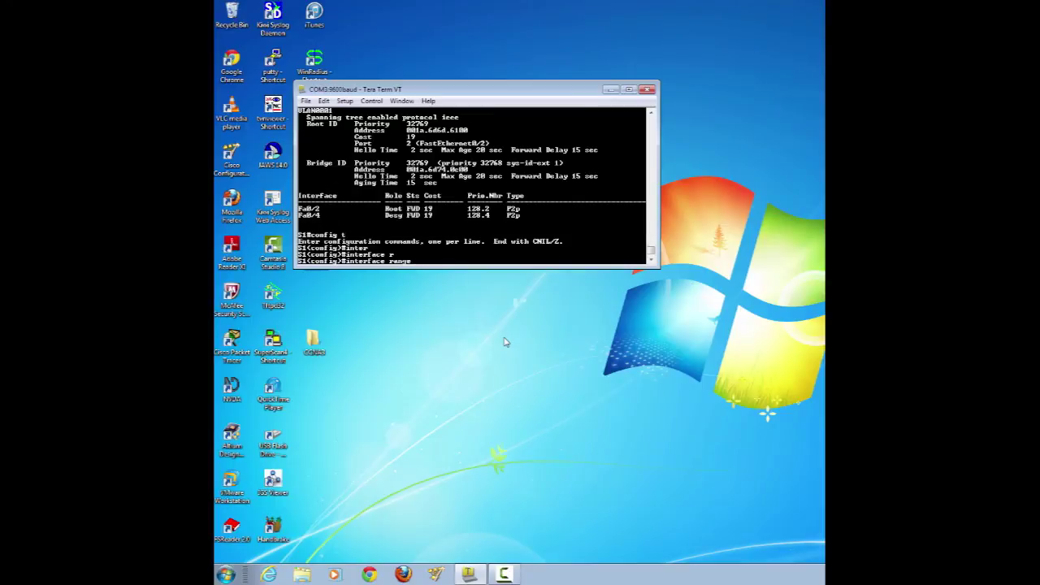
pyautogui.write('f0/1, f0/3')
pyautogui.press('Return')
pyautogui.write('s')
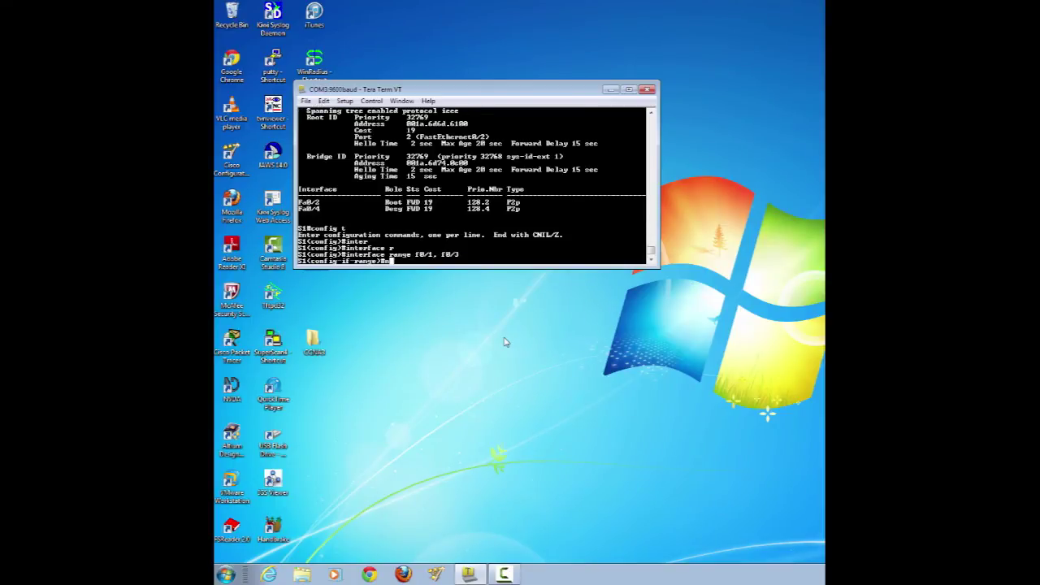
pyautogui.write('o shu')
pyautogui.press('Tab')
pyautogui.press('Return')
pyautogui.write('e)#e')
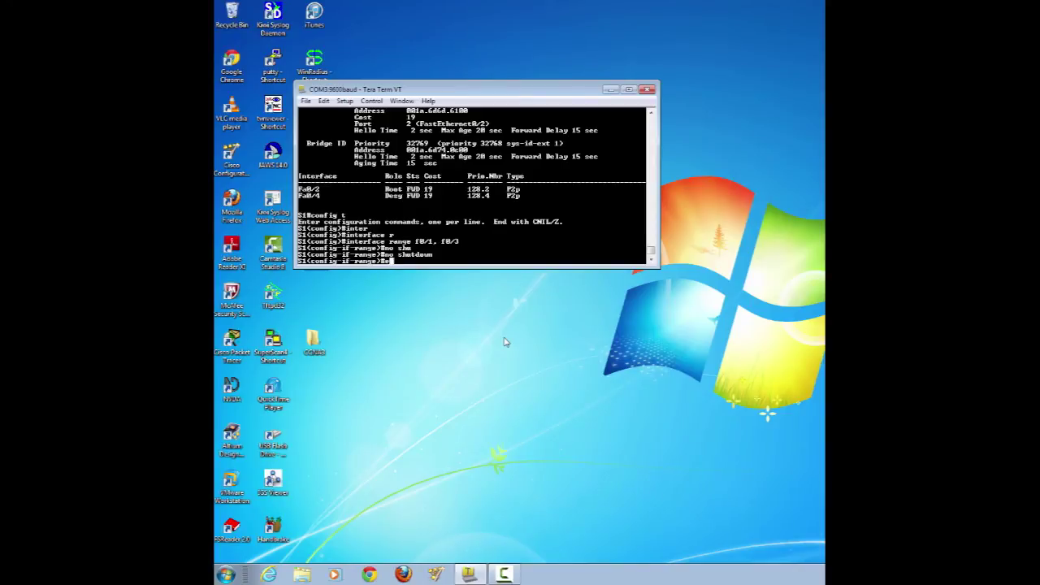
pyautogui.write('nd')
pyautogui.press('Return')
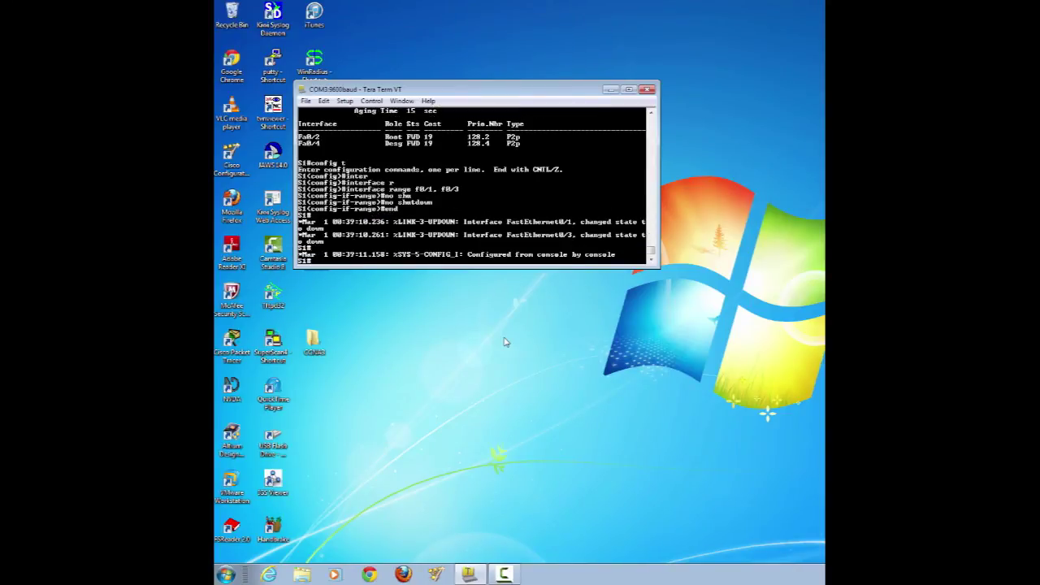
# - Log into S2's console, then enter enable and config t mode
pyautogui.press('Return')
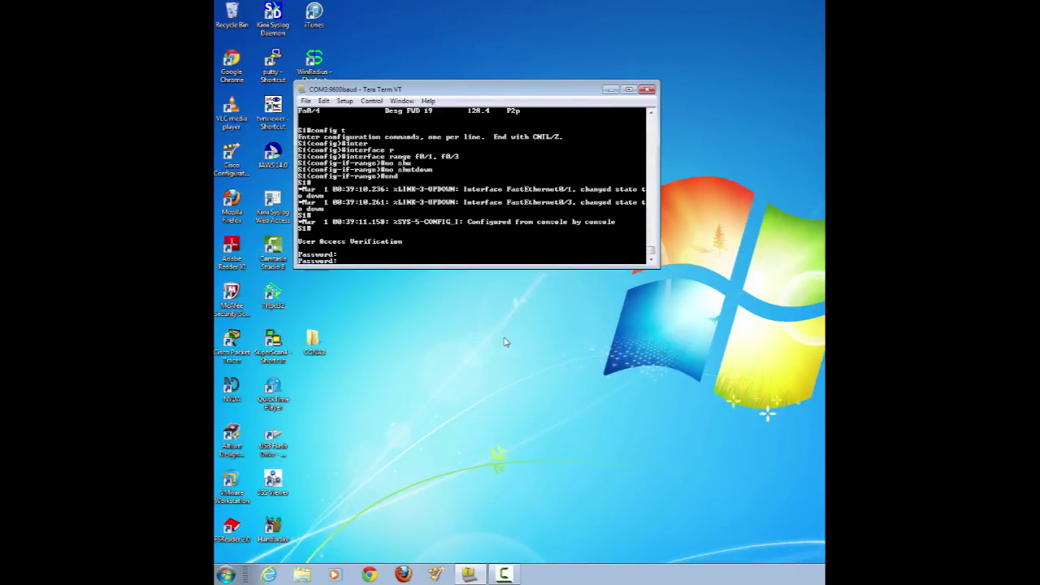
pyautogui.press('Return')
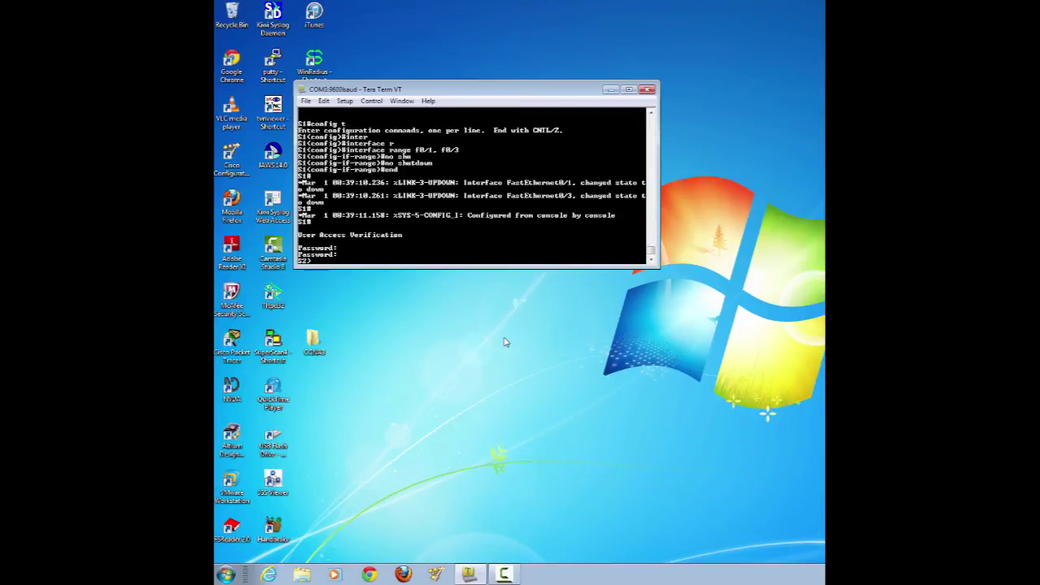
pyautogui.write('en')
pyautogui.press('Return')
pyautogui.press('Return')
pyautogui.write('config t')
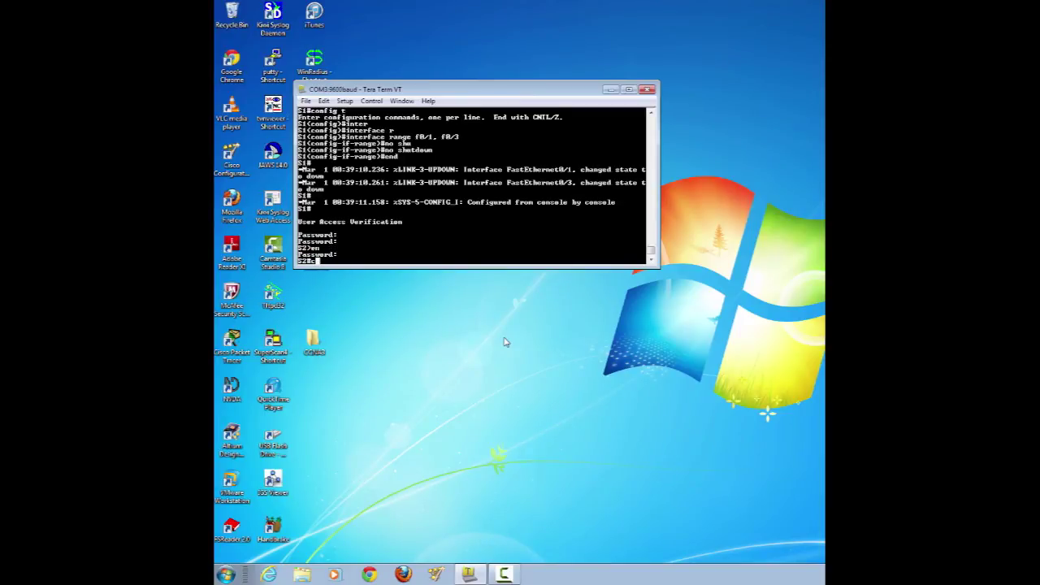
pyautogui.press('Return')
# - On S2, apply no shutdown to interface range f0/1, f0/3 and return with end
pyautogui.write('inter')
pyautogui.press('Tab')
pyautogui.write('r')
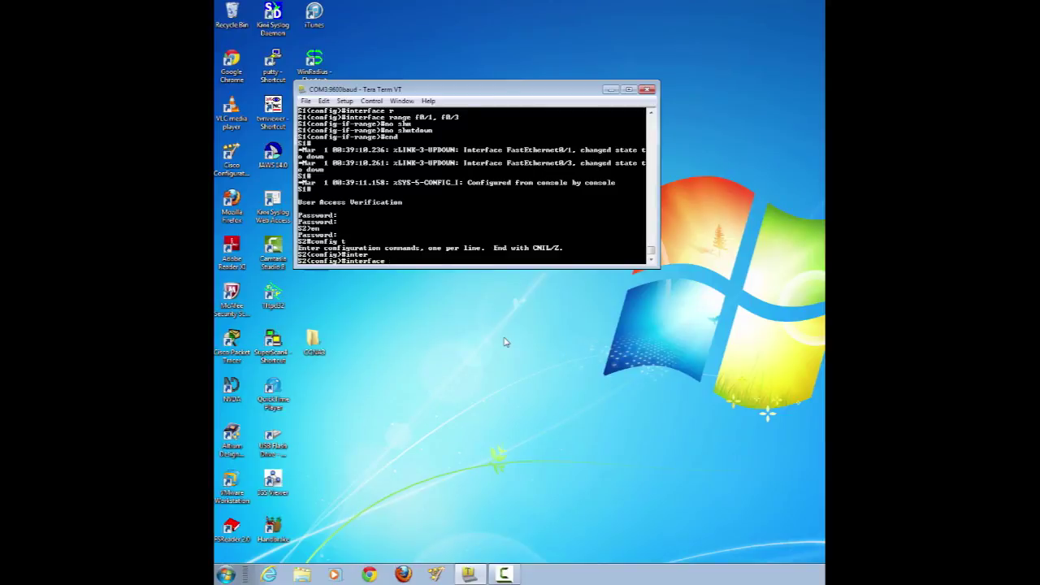
pyautogui.press('Tab')
pyautogui.write('f0/1')
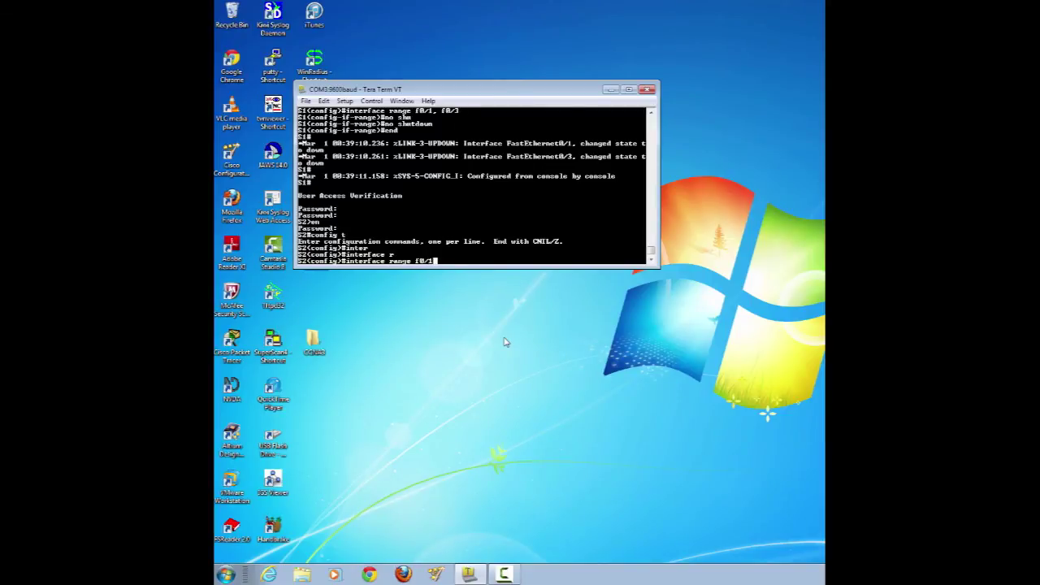
pyautogui.write(', f0/3')
pyautogui.press('Return')
pyautogui.write('no shu')
pyautogui.press('Tab')
pyautogui.press('Return')
pyautogui.write('end')
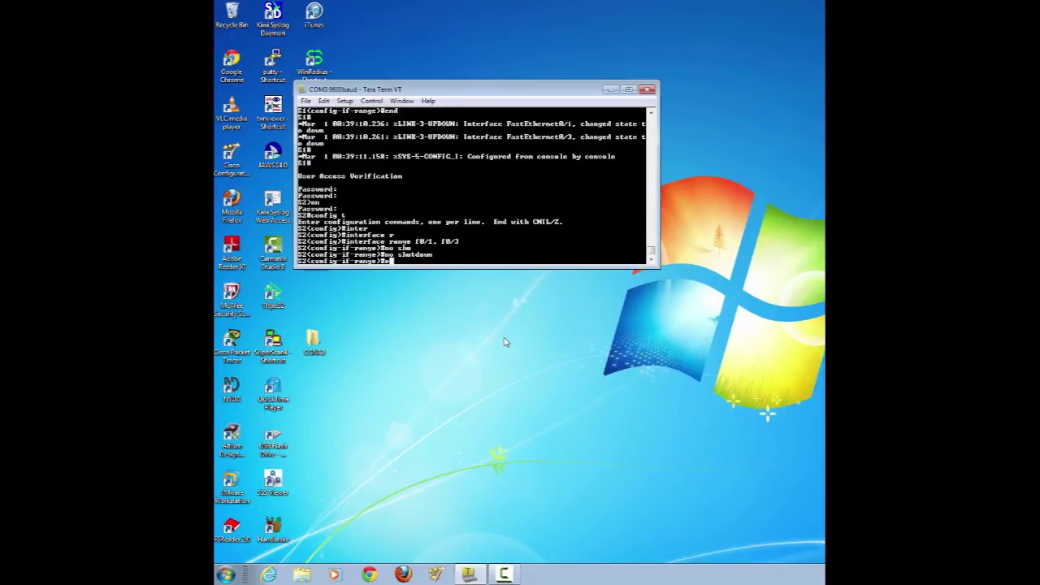
pyautogui.press('Return')
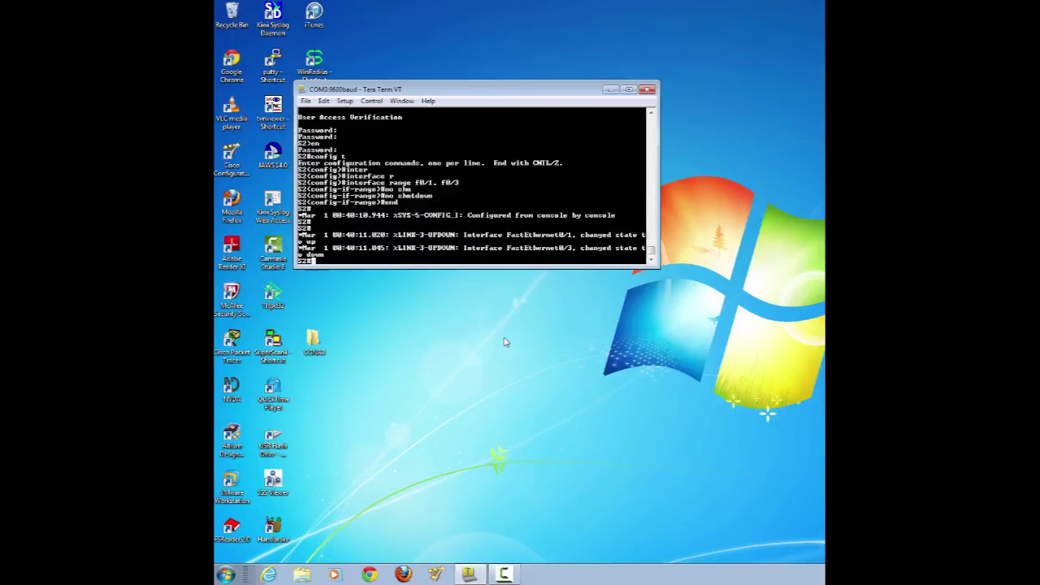
# - On S3, apply no shutdown to interface range f0/1, f0/3 via config t, then end
pyautogui.press('Return')
pyautogui.write('config t')
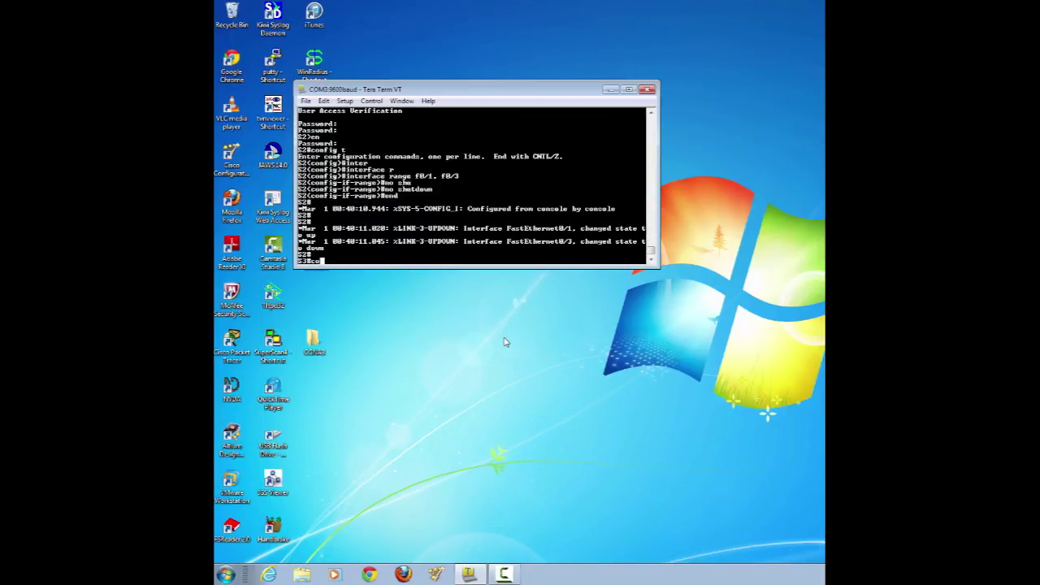
pyautogui.press('Return')
pyautogui.write('int ')
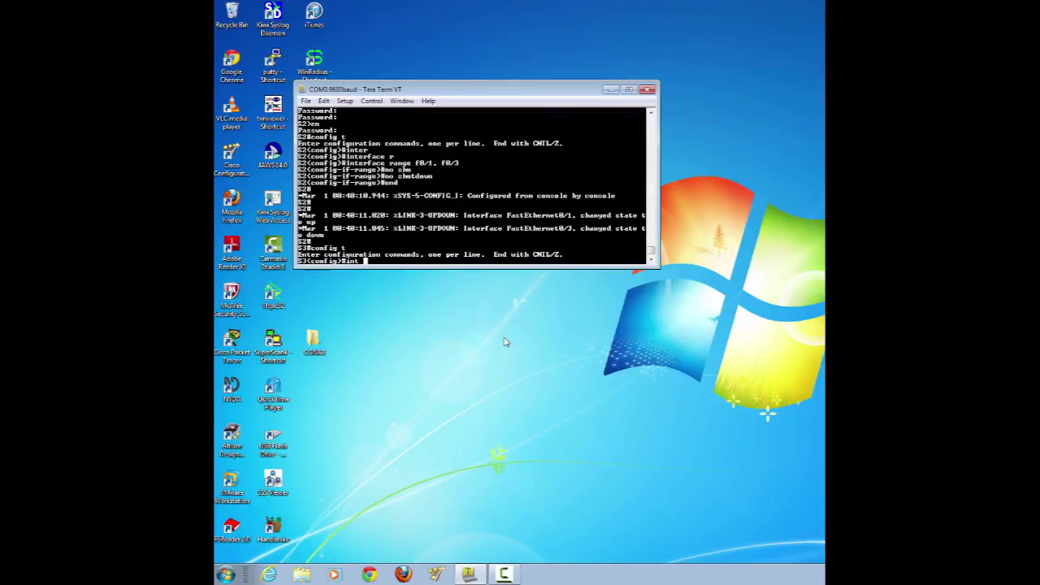
pyautogui.write('ra')
pyautogui.press('Tab')
pyautogui.write('f0/1')
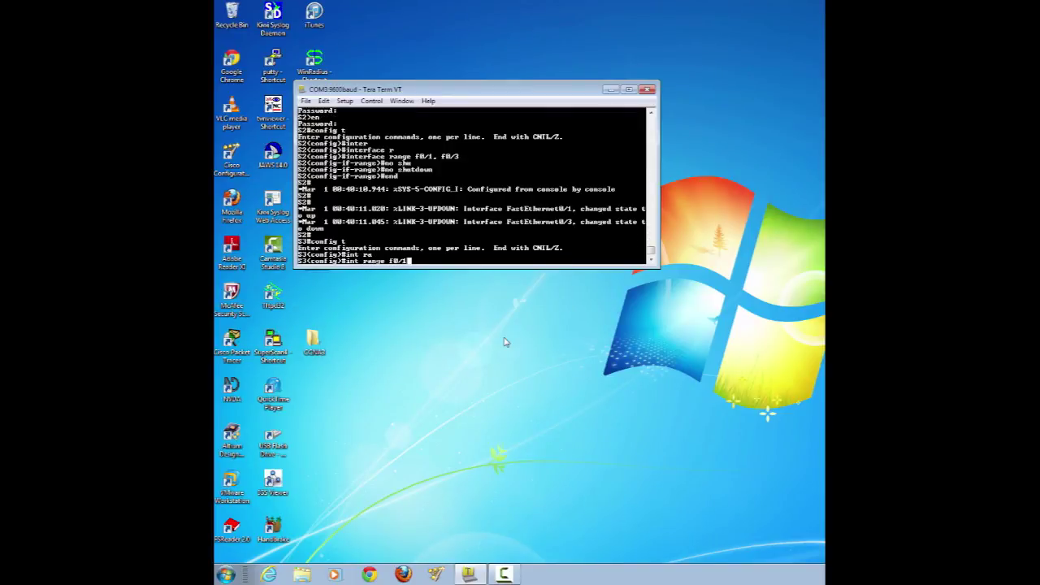
pyautogui.write(', f0/3')
pyautogui.press('Return')
pyautogui.write('no sh')
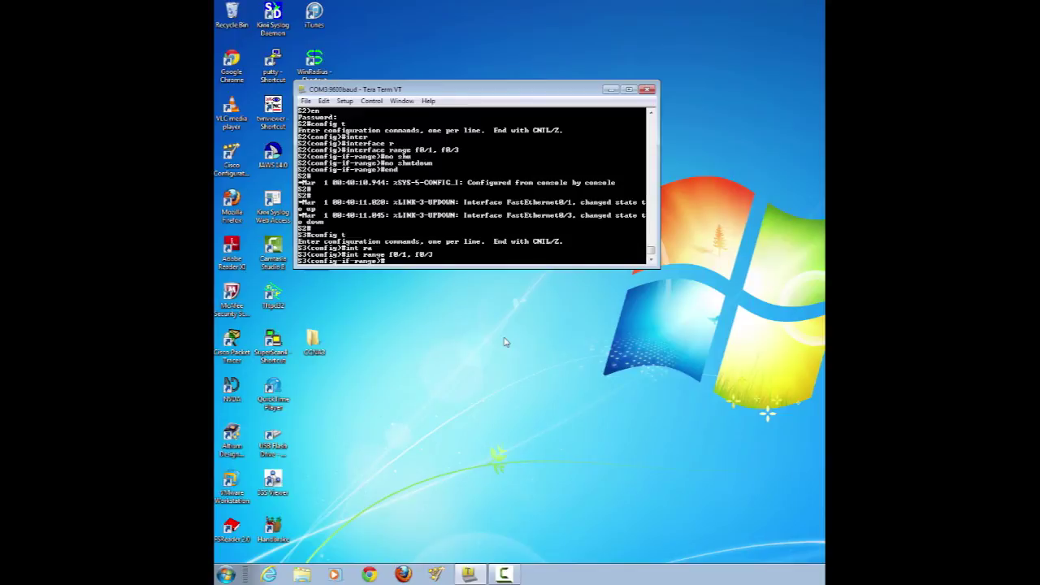
pyautogui.press('Tab')
pyautogui.press('Return')
pyautogui.write('end')
pyautogui.press('Return')
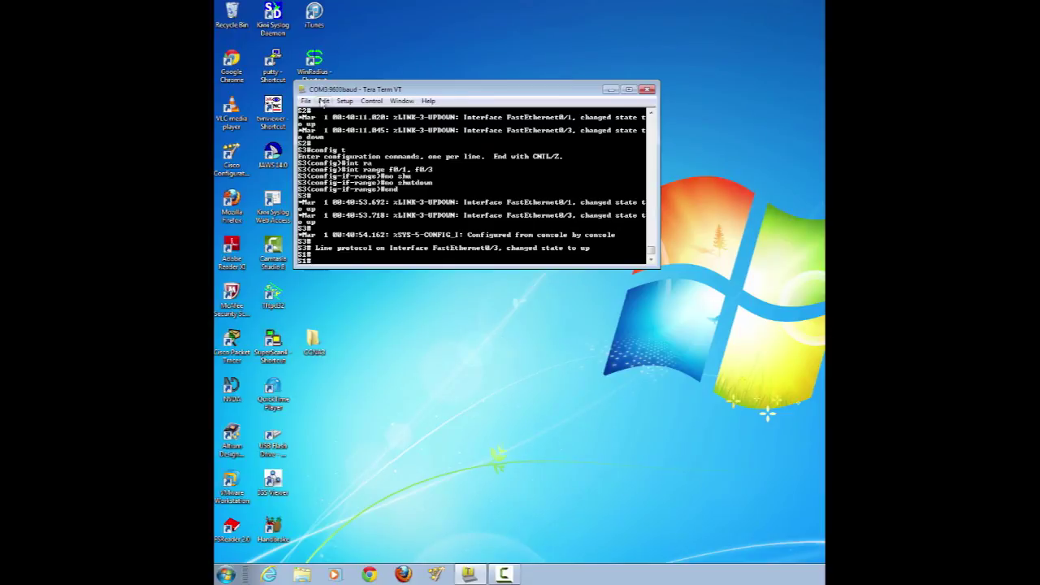
pyautogui.click(324, 101)
# - Clear the terminal buffer and display S1's spanning-tree status
pyautogui.click(345, 180)
pyautogui.press('Return')
pyautogui.write('show spa')
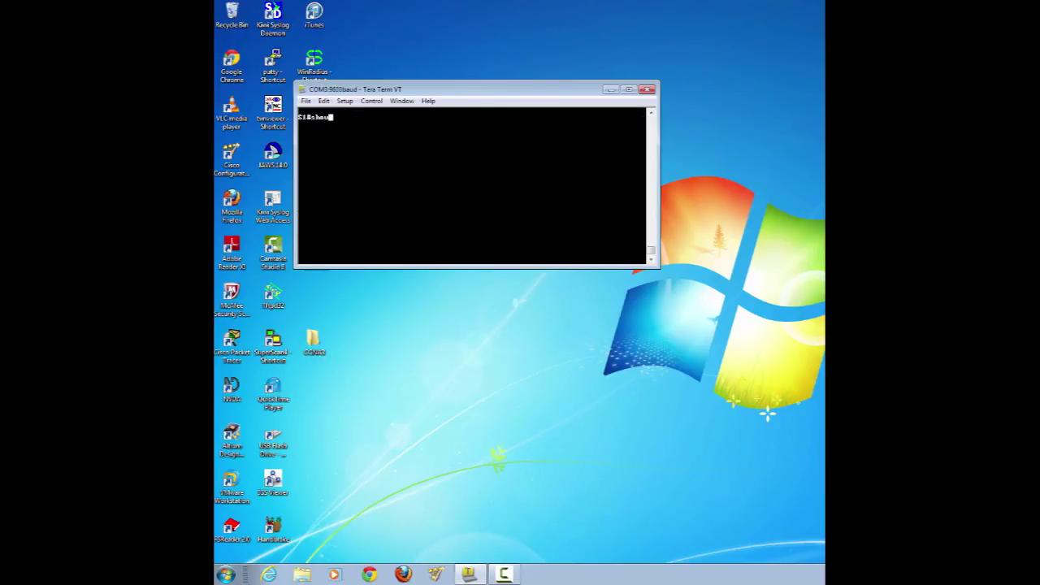
pyautogui.press('Tab')
pyautogui.press('Return')
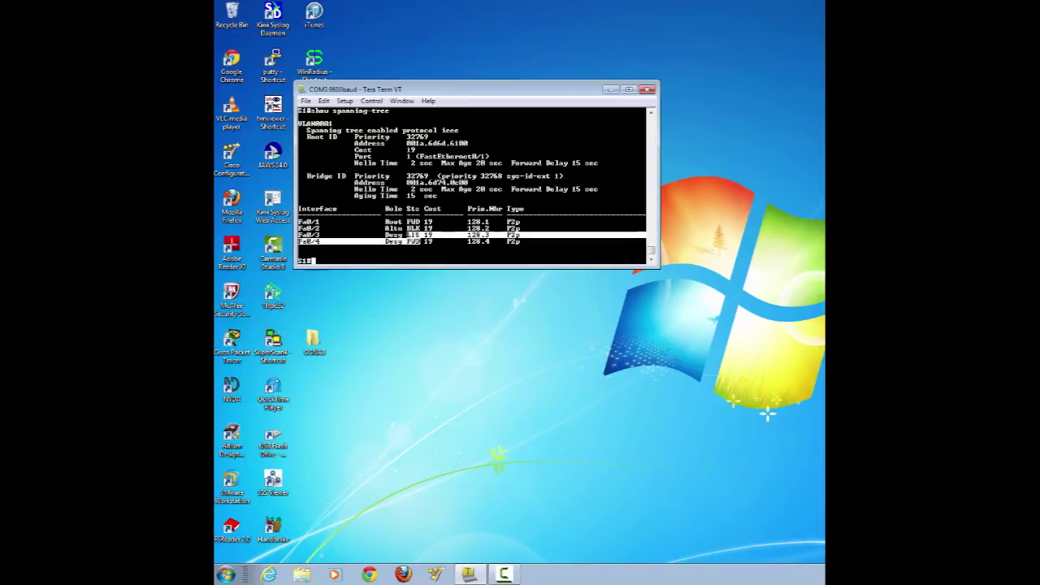
# - Re-run show spanning-tree until Fa0/3 forwards, then highlight the Fa0/2 Altn BLK row
pyautogui.press('Up')
pyautogui.press('Return')
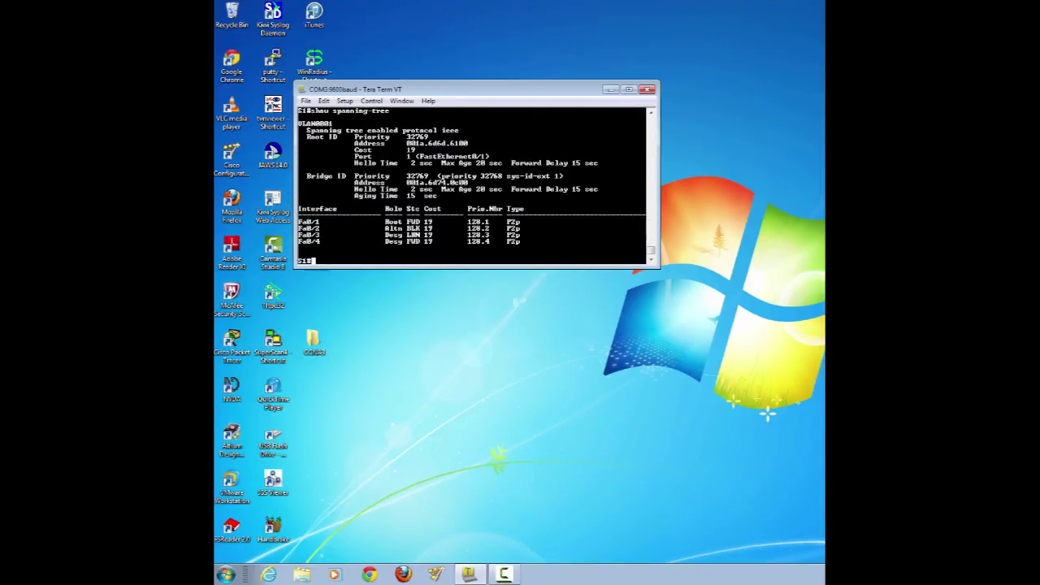
pyautogui.press('Up')
pyautogui.press('Return')
pyautogui.moveTo(299, 228); pyautogui.dragTo(429, 228)
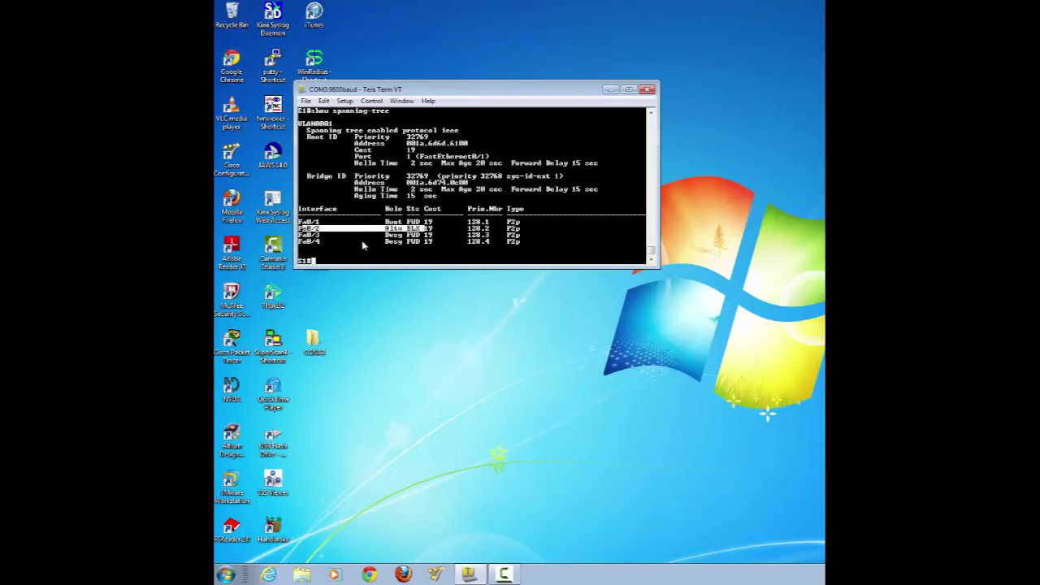